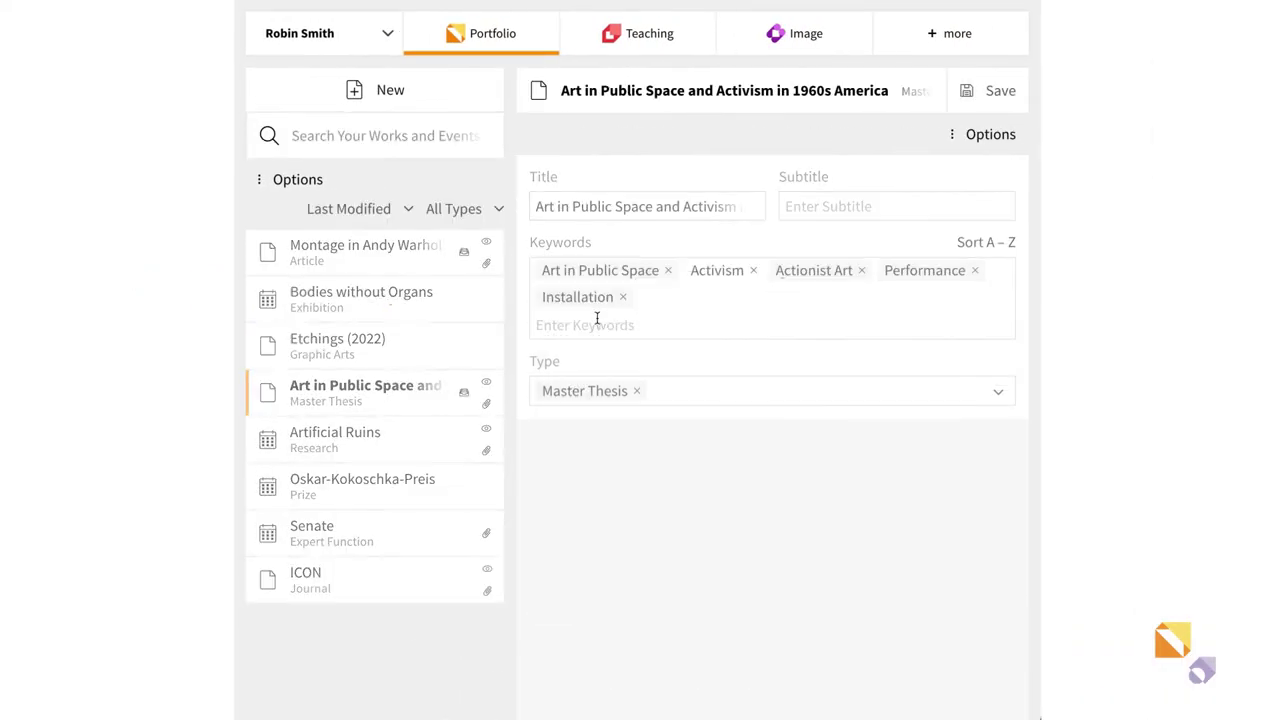
# - Preview the Yvonne Rainer and Yoko Ono attached photos and their licences
pyautogui.scroll(-5, 720, 440)
pyautogui.scroll(-15, 720, 441)
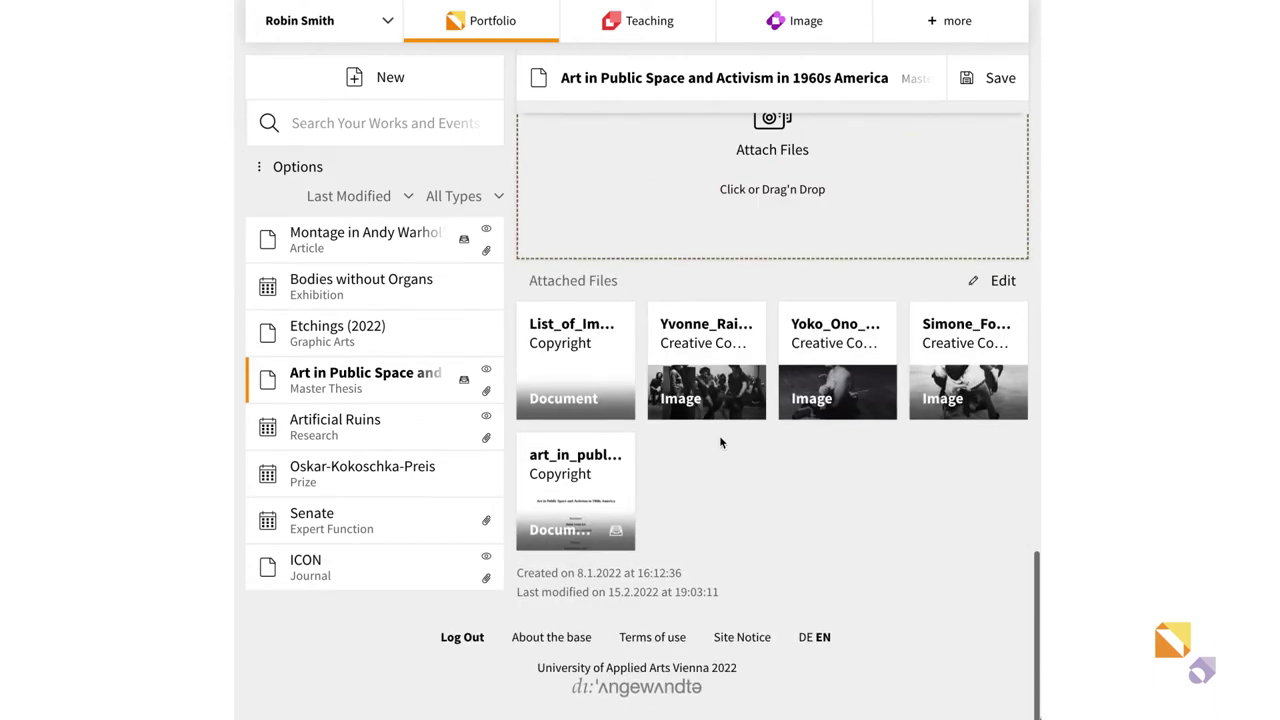
pyautogui.click(707, 382)
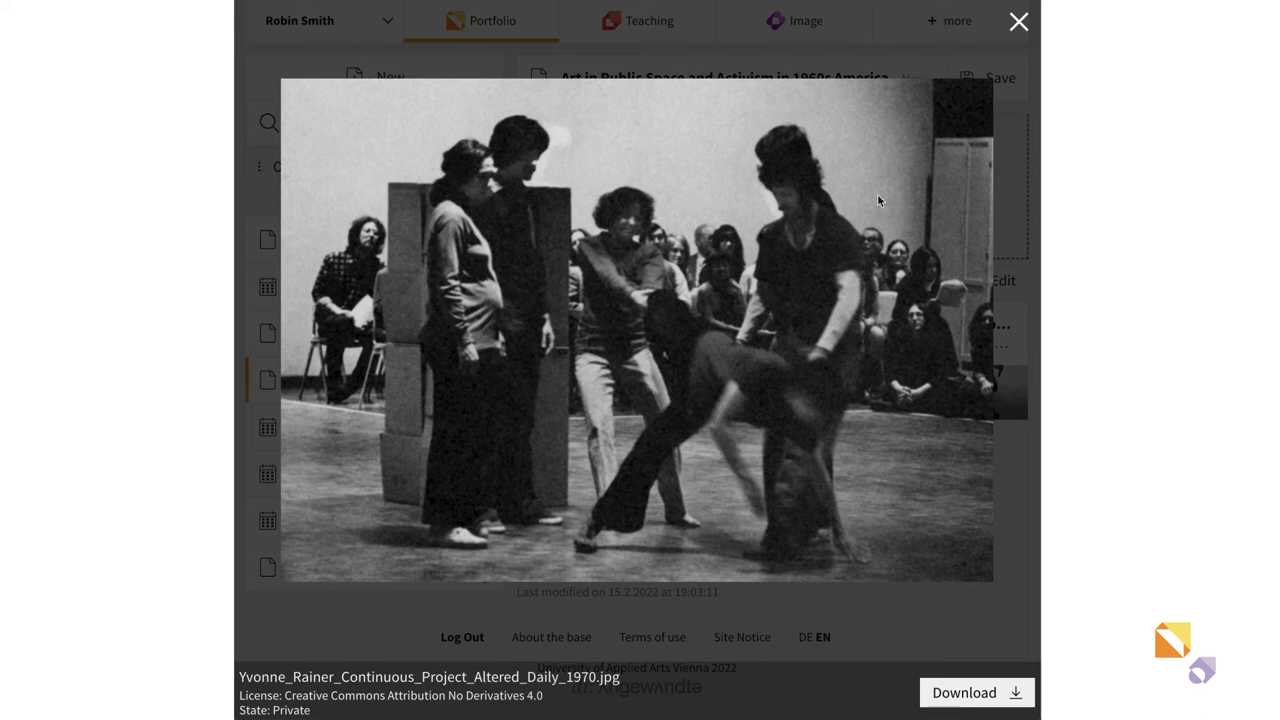
pyautogui.click(1019, 21)
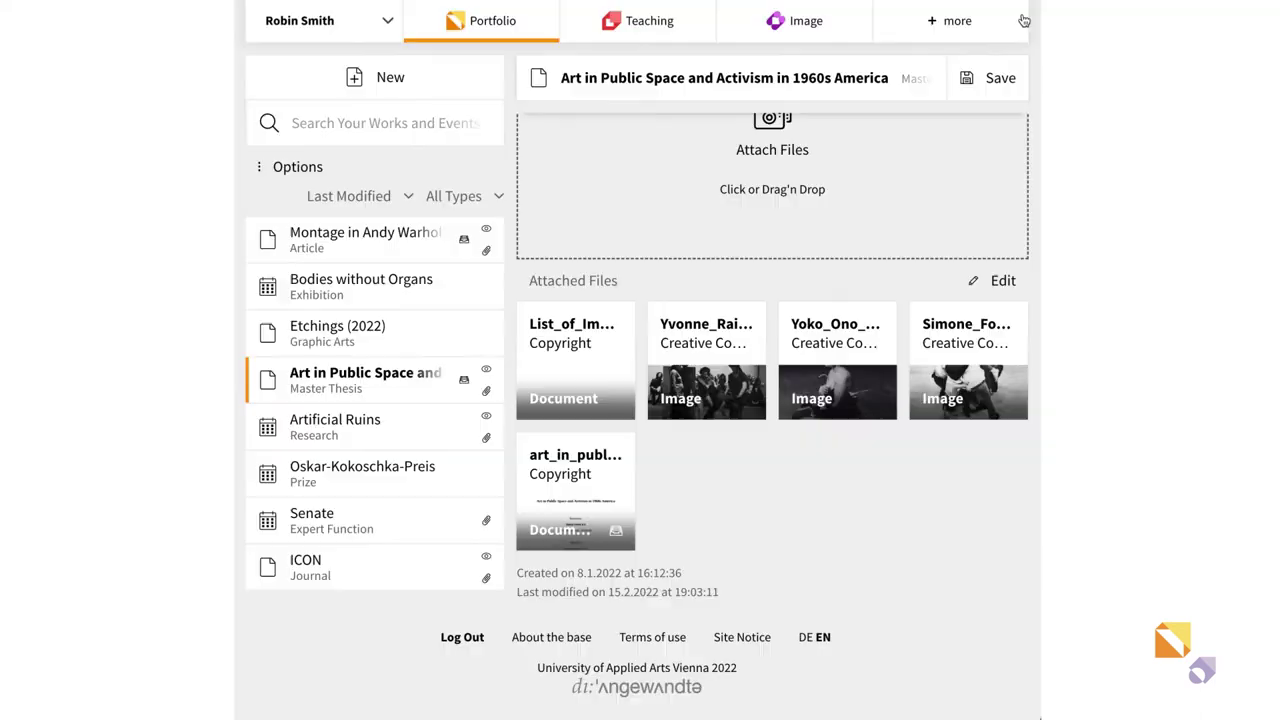
pyautogui.click(855, 379)
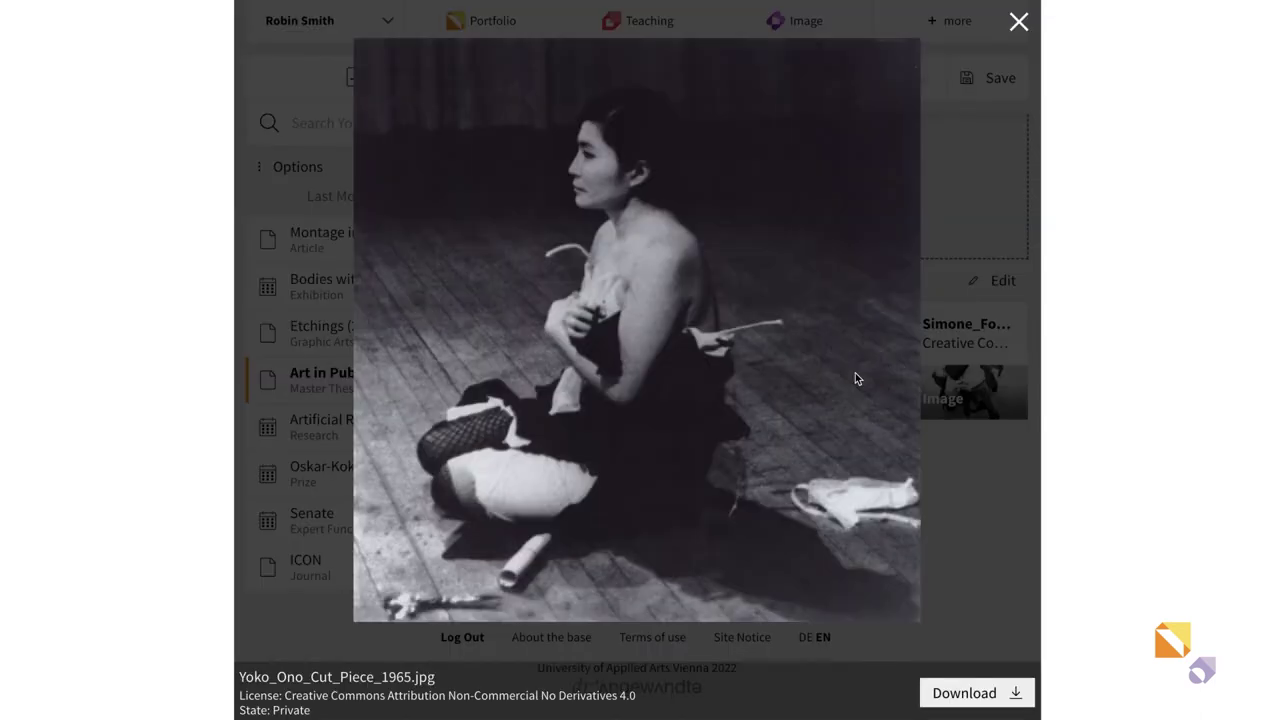
pyautogui.click(1019, 22)
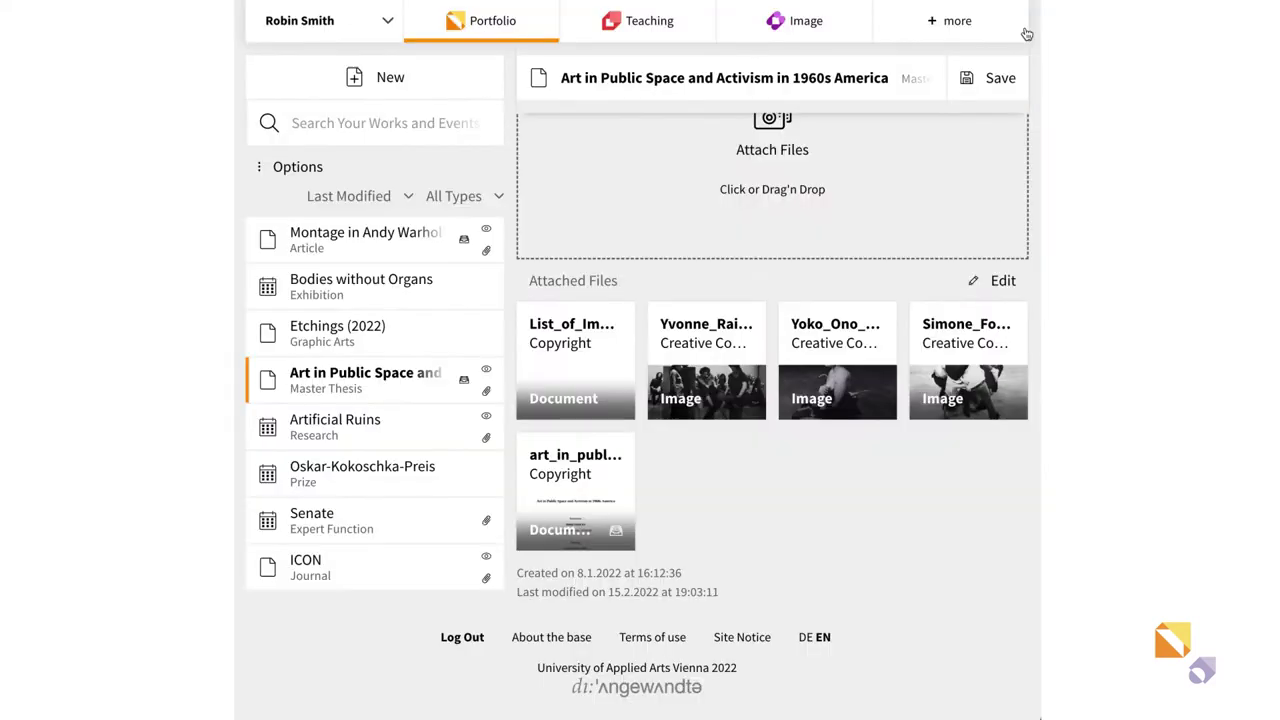
# - Open the Simone Forti photo to check its licence
pyautogui.click(962, 377)
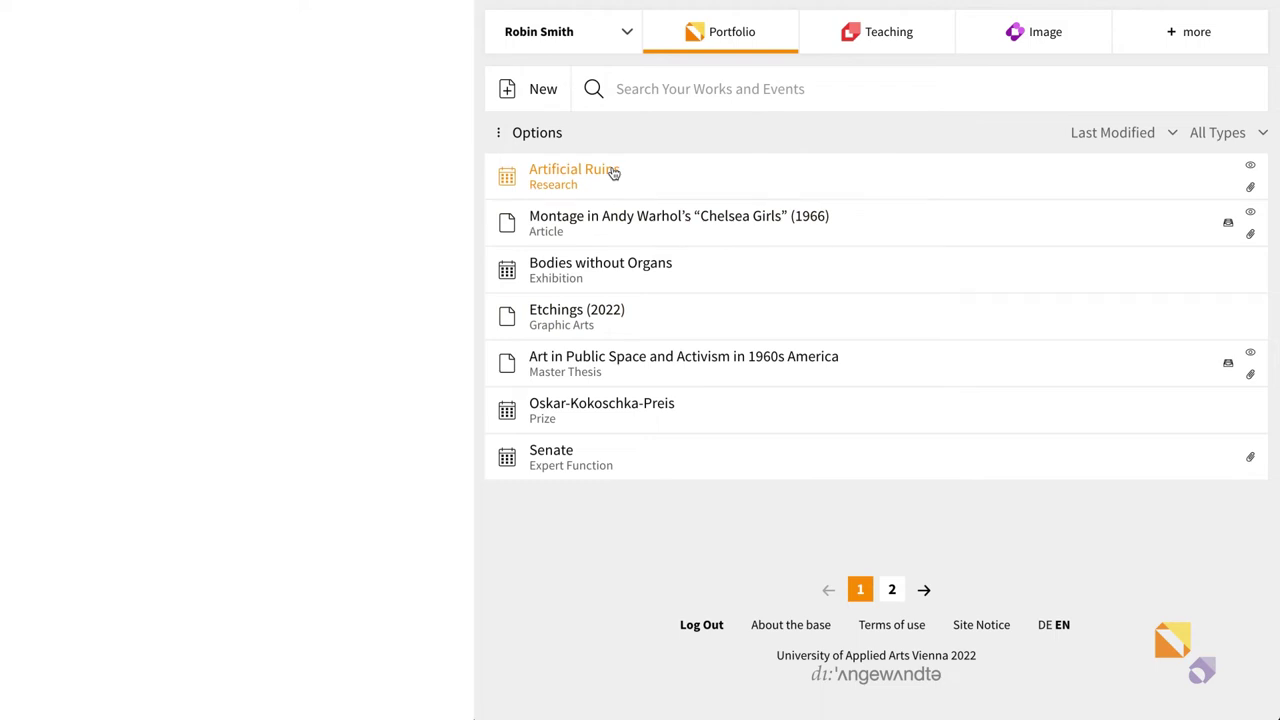
# - Open Artificial Ruins and scroll down to its attached image and document
pyautogui.click(614, 173)
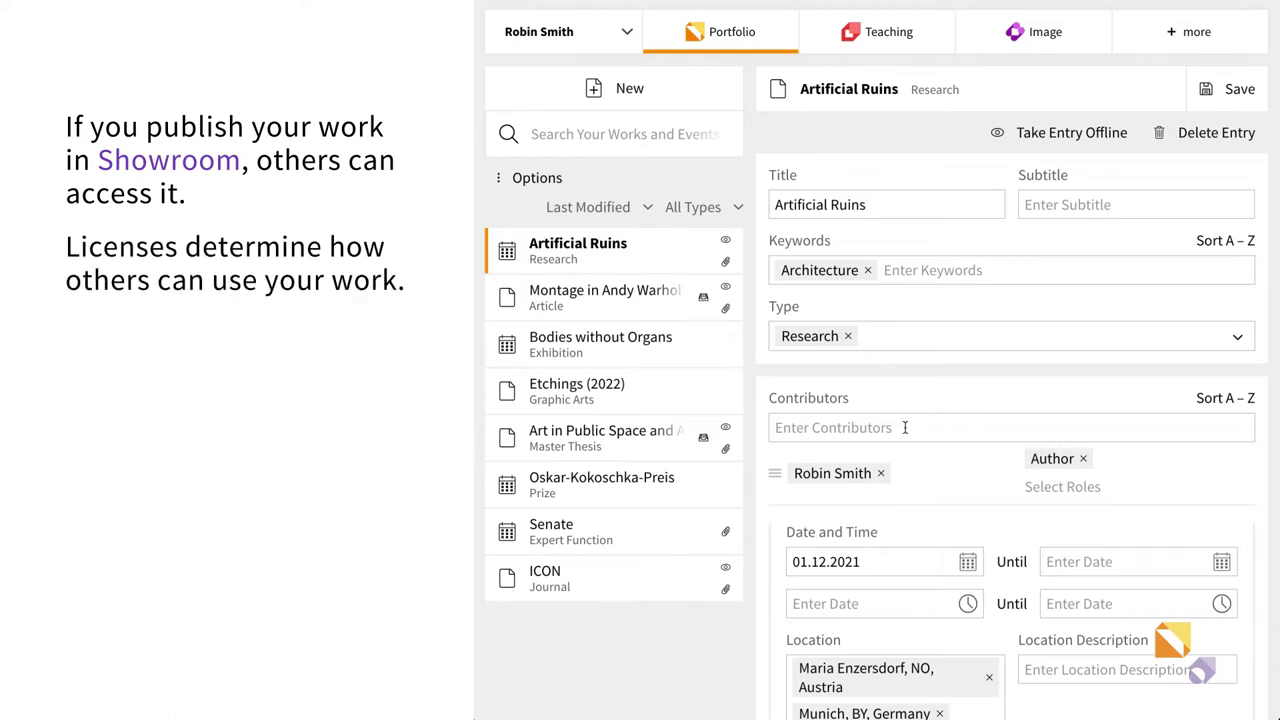
pyautogui.scroll(-5, 905, 428)
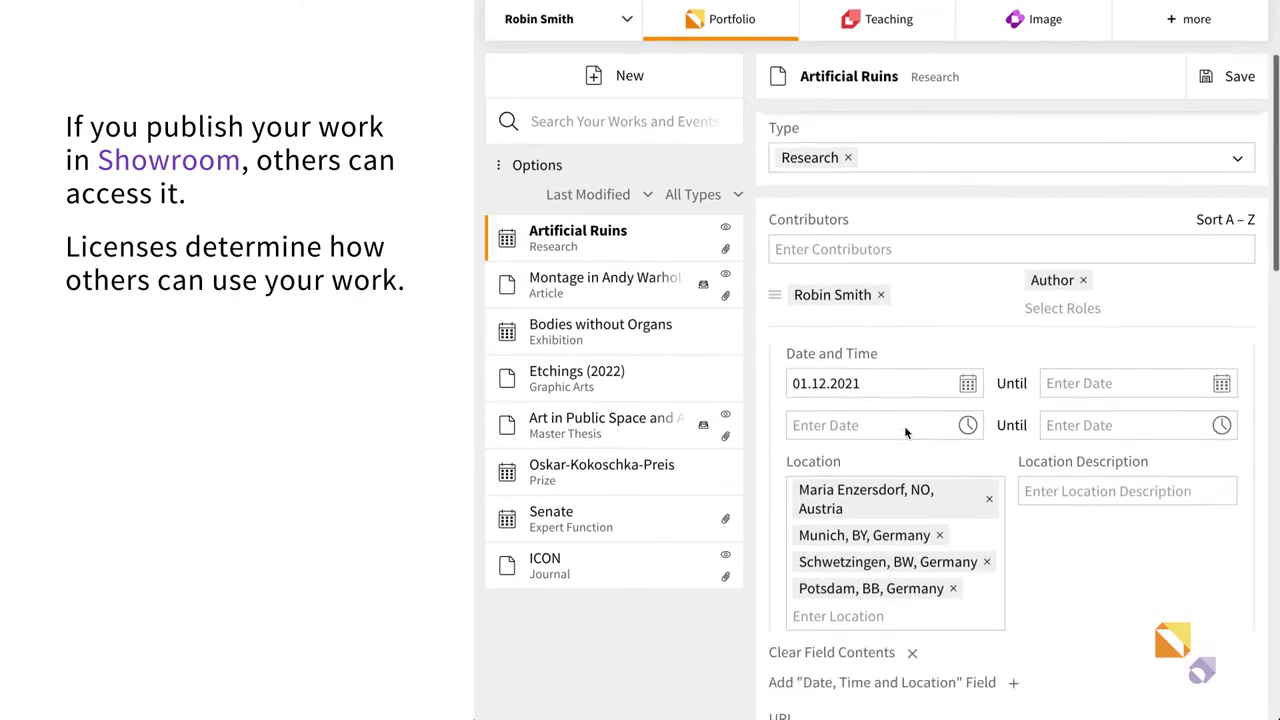
pyautogui.scroll(-2, 905, 432)
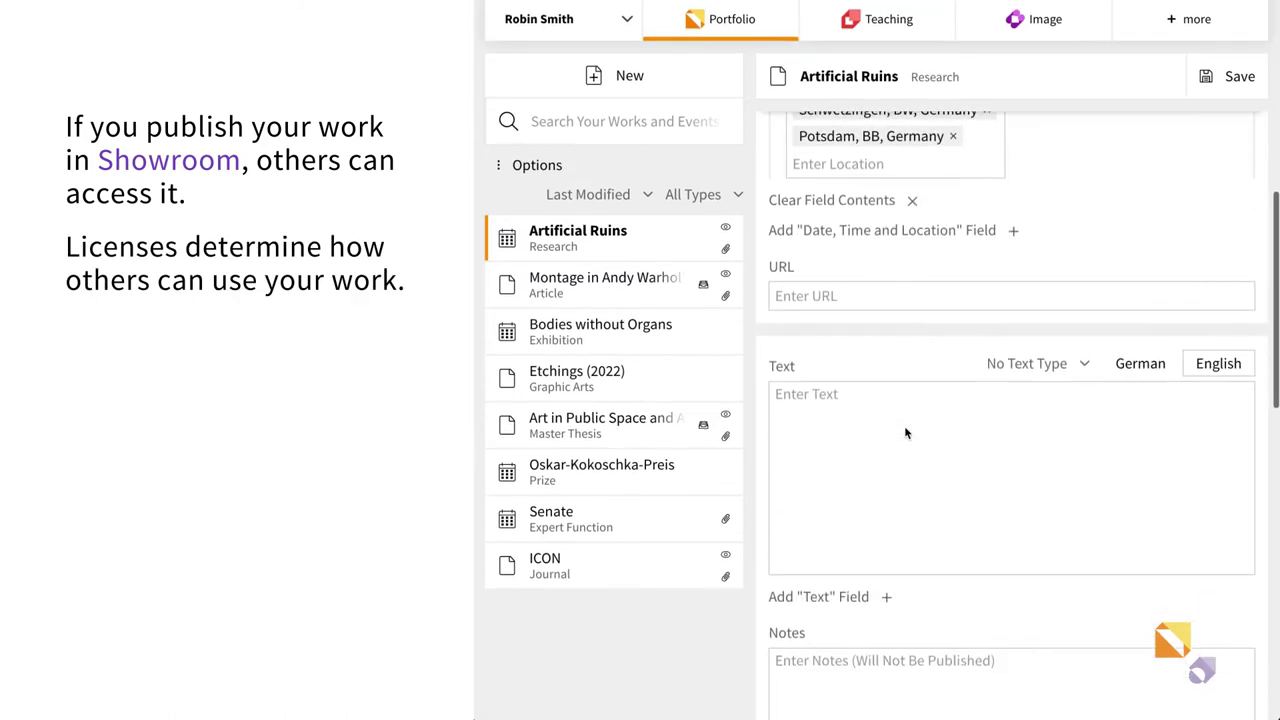
pyautogui.scroll(-6, 905, 428)
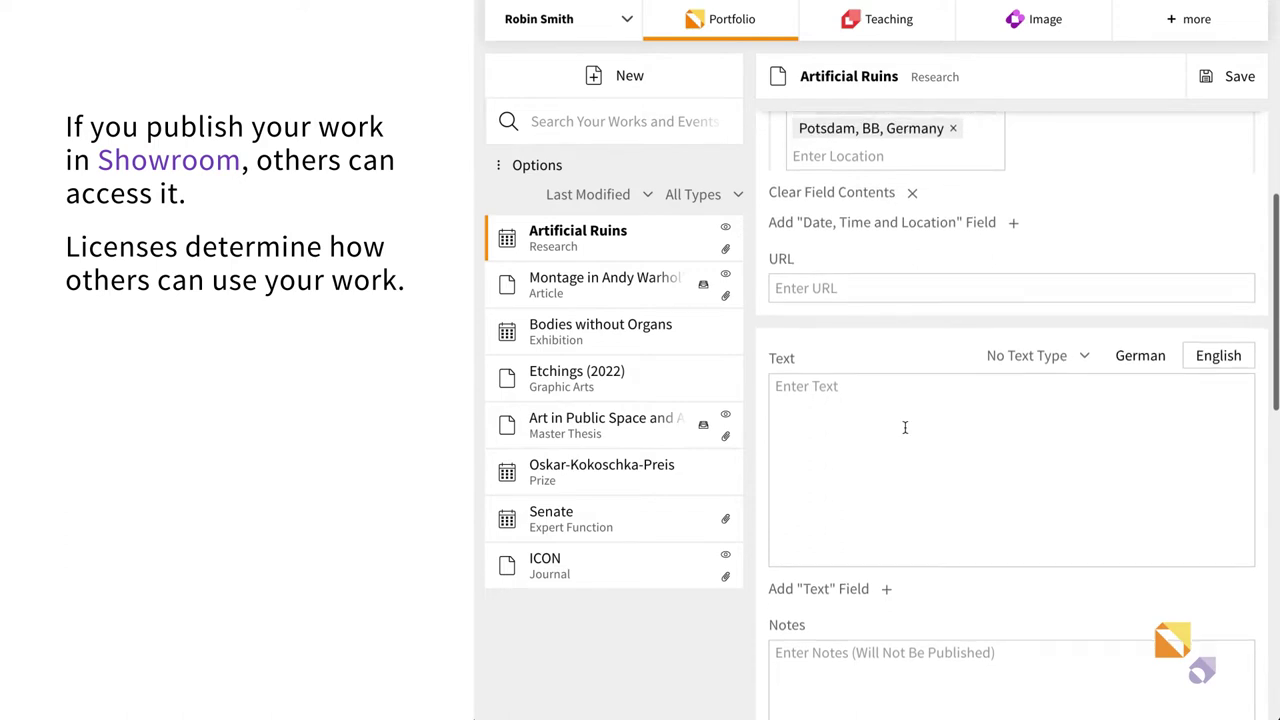
pyautogui.scroll(-2, 905, 428)
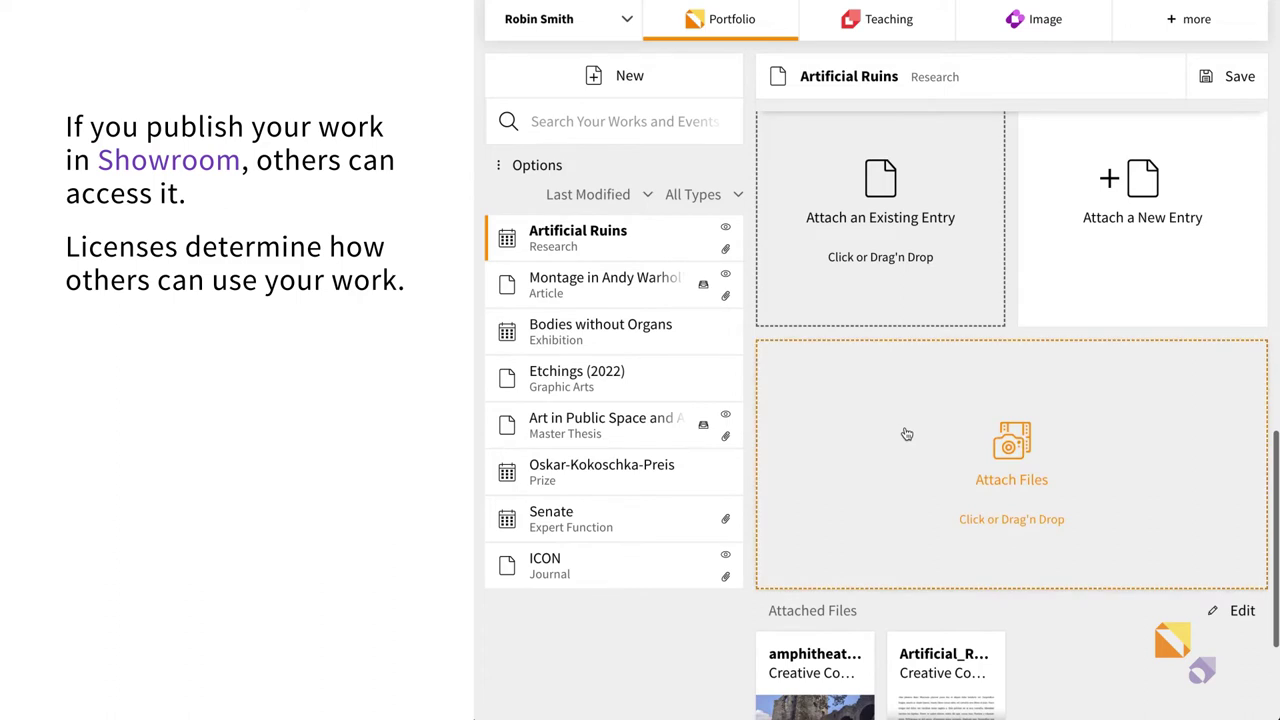
pyautogui.scroll(-3, 906, 433)
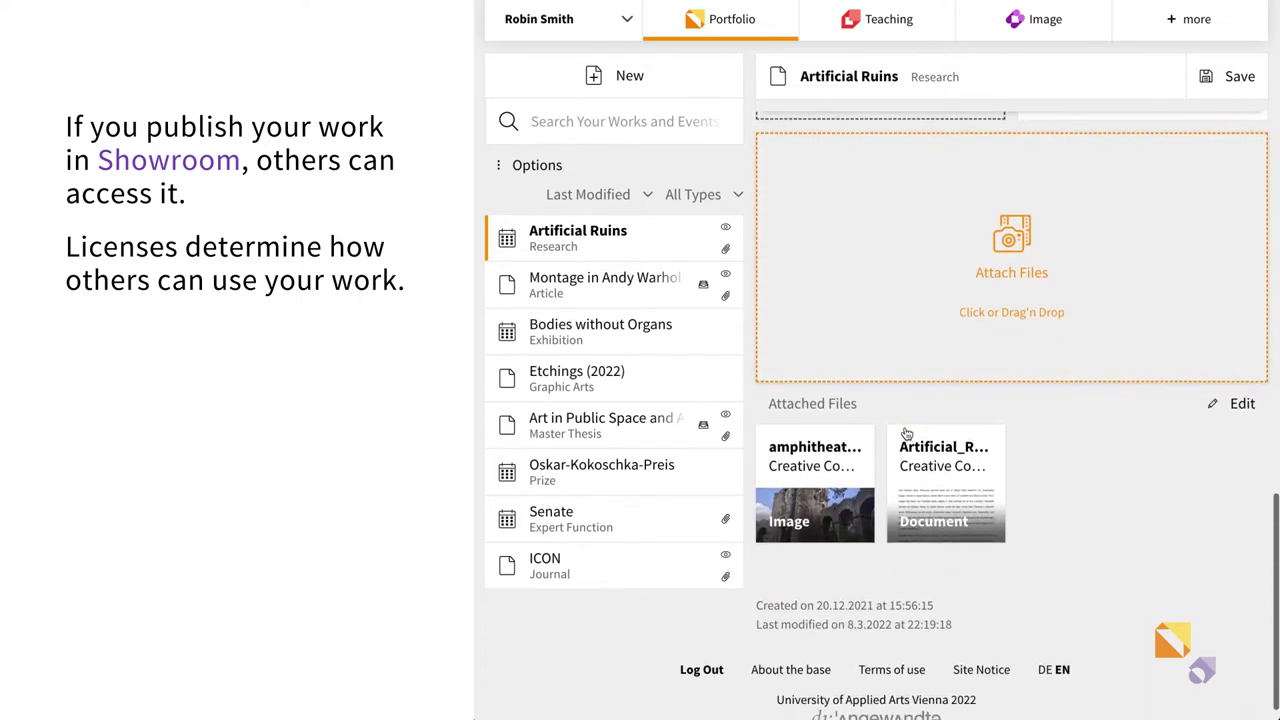
# - Relicense the attached amphitheatre image as Creative Commons Attribution 4.0 and finish editing
pyautogui.click(1236, 405)
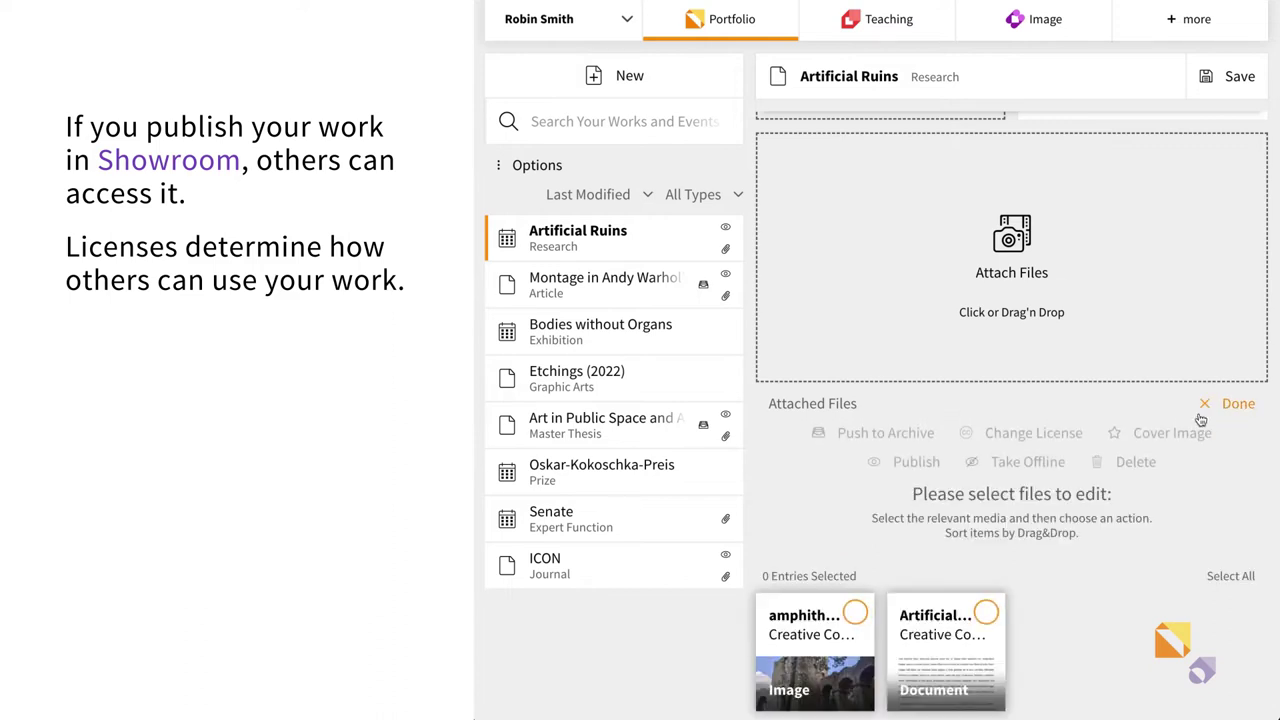
pyautogui.click(856, 612)
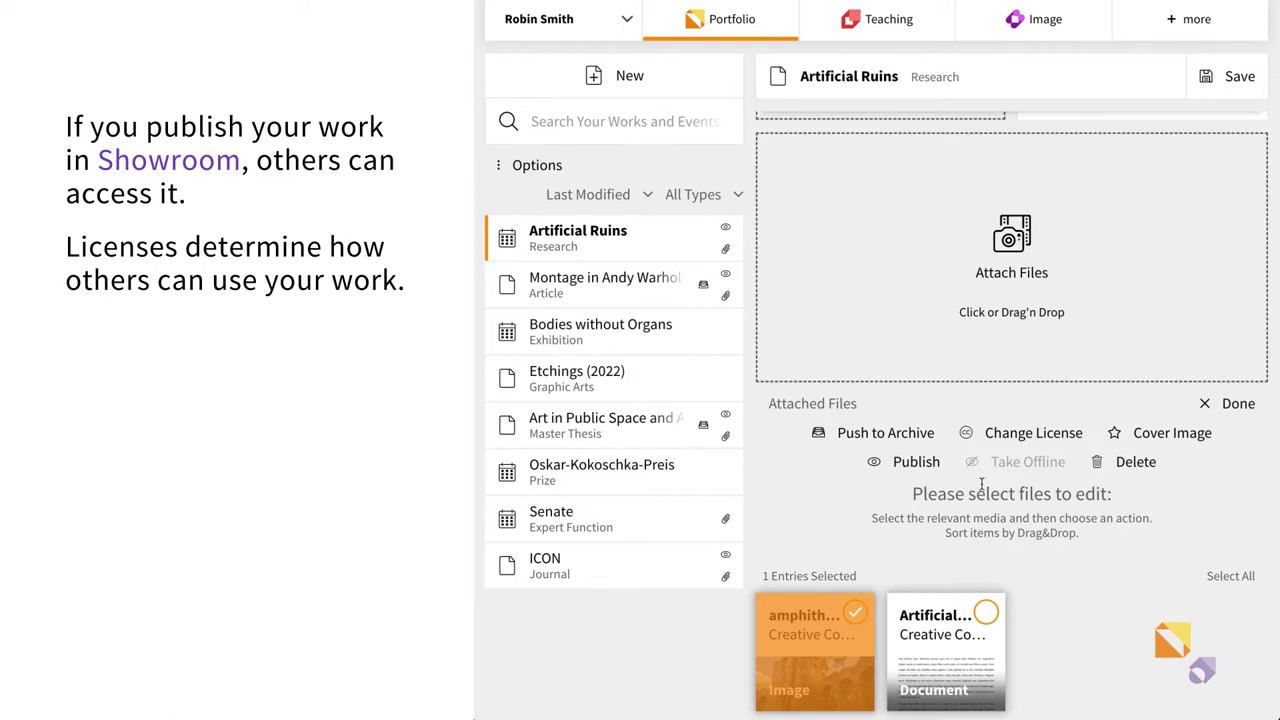
pyautogui.click(1024, 432)
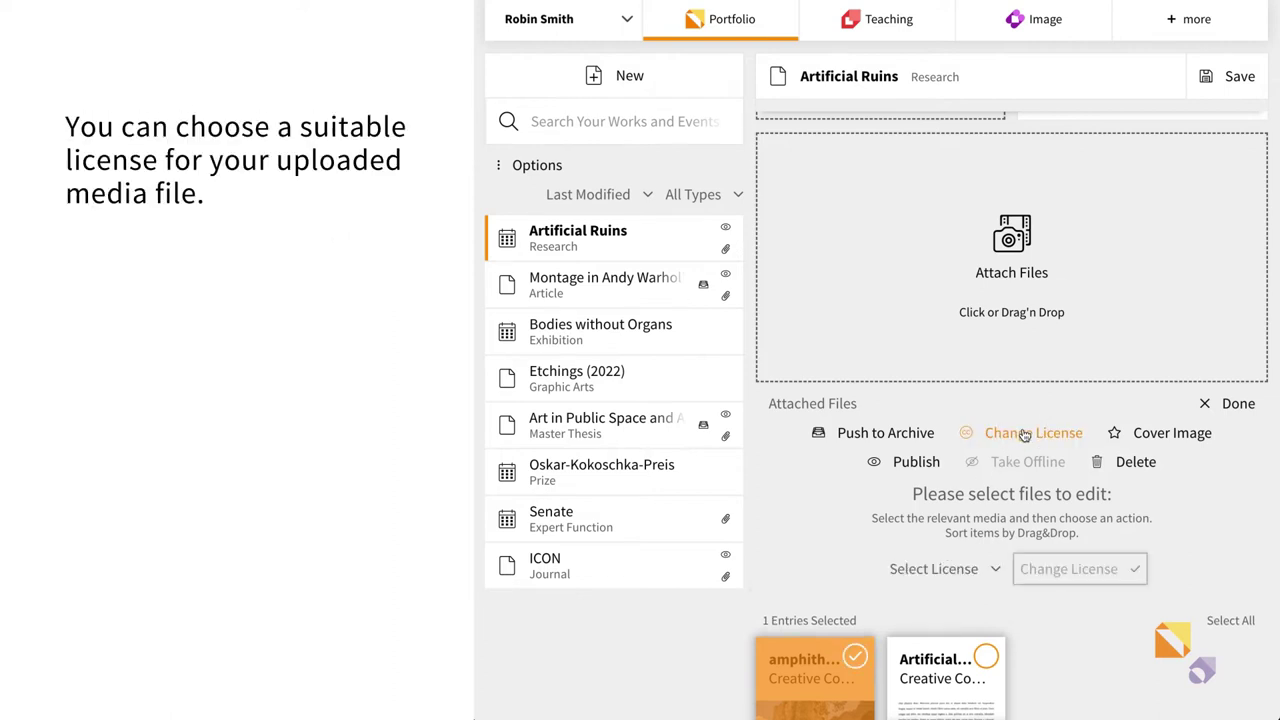
pyautogui.click(968, 570)
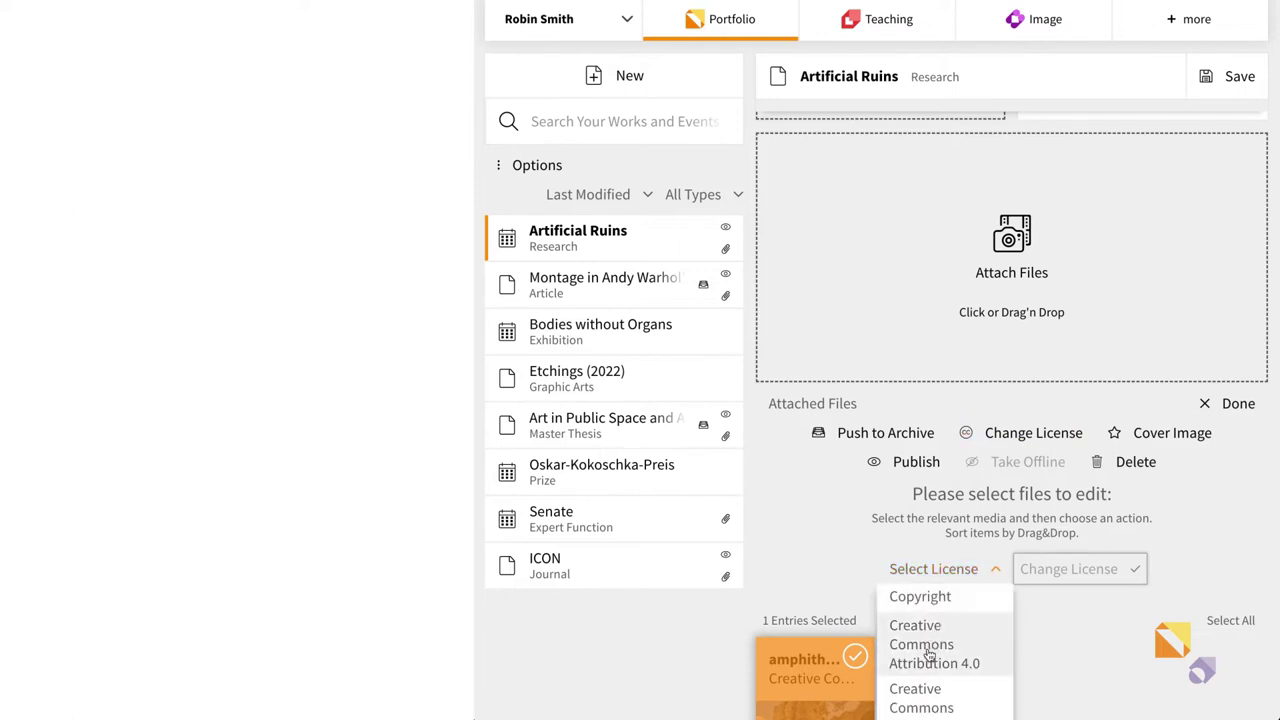
pyautogui.click(930, 652)
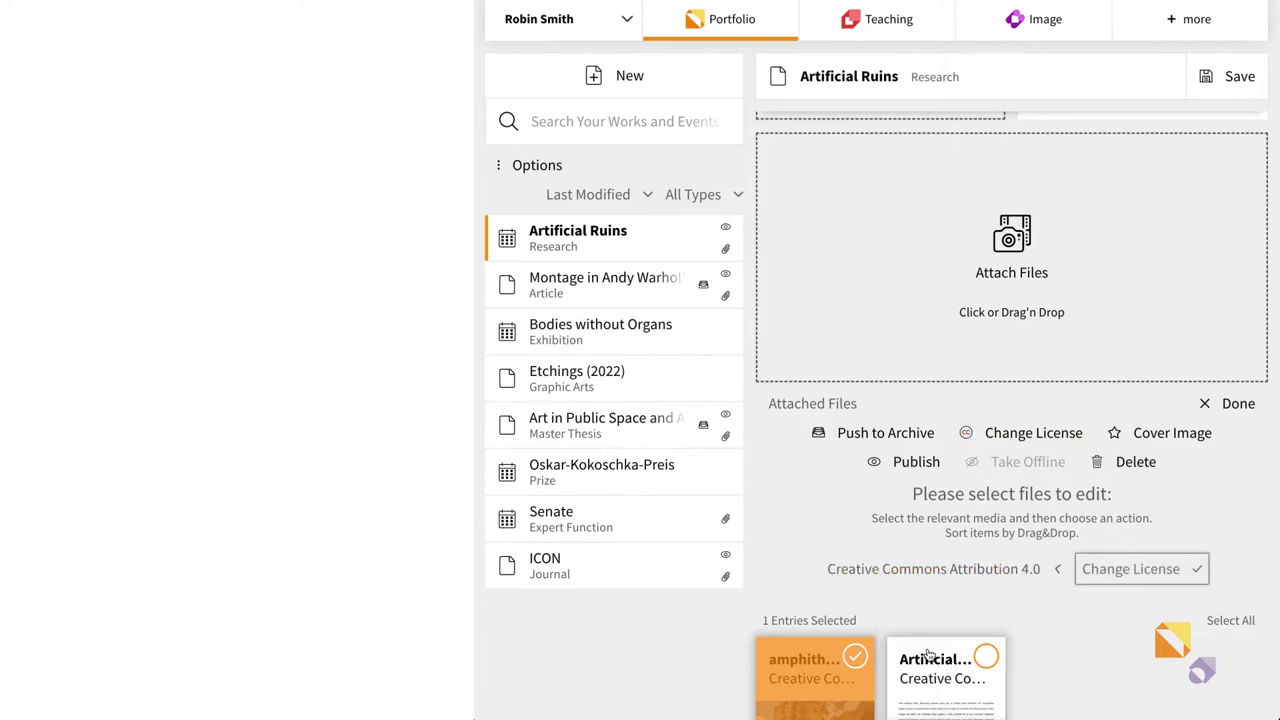
pyautogui.click(1112, 578)
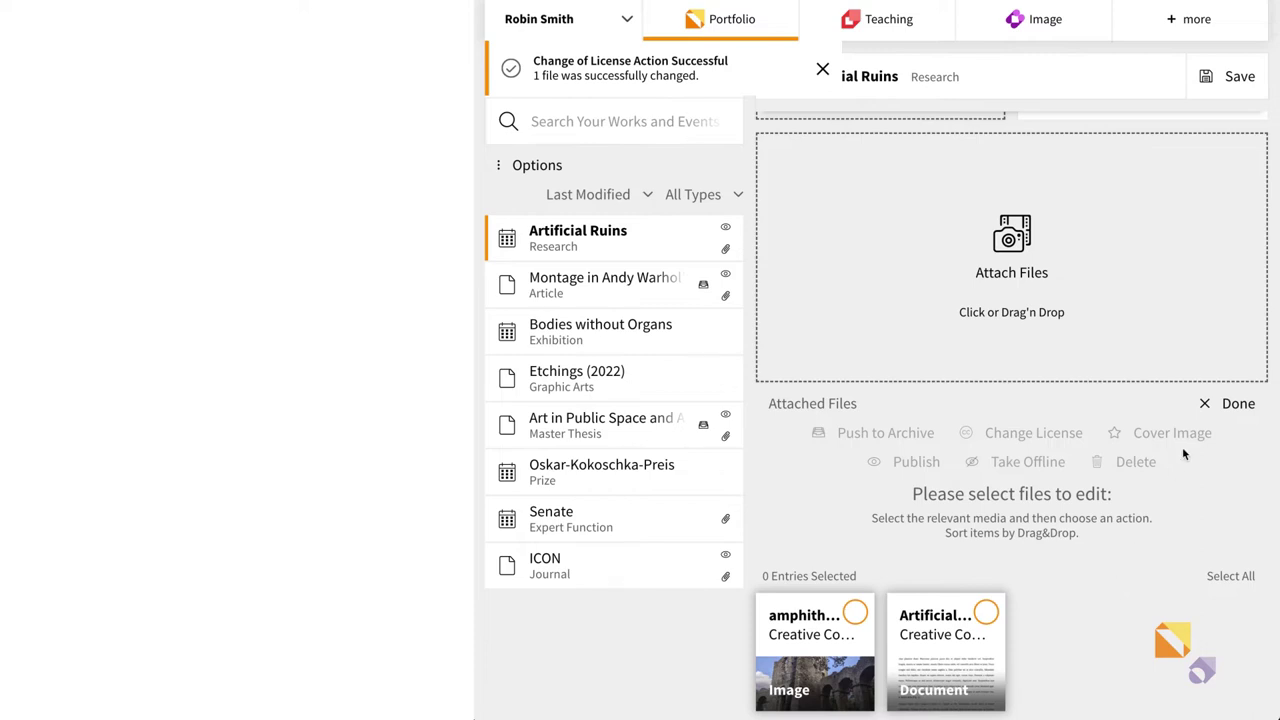
pyautogui.click(1222, 406)
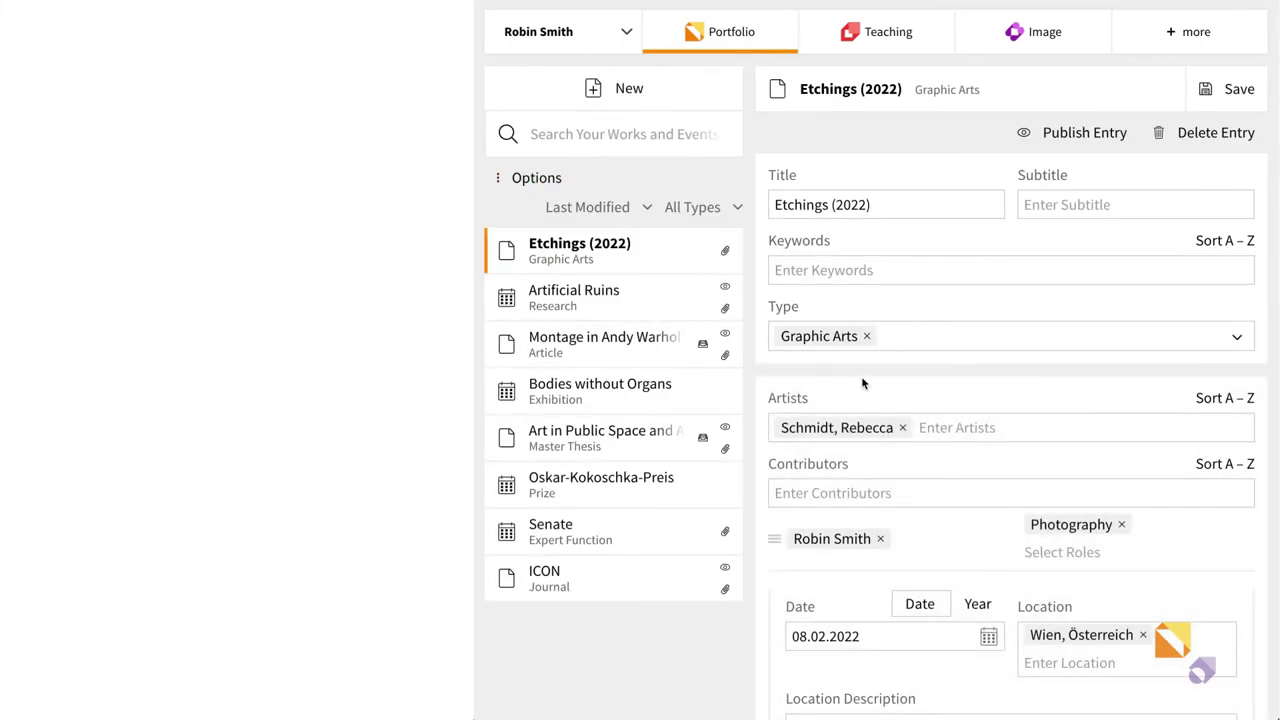
# - Go to the Etchings (2022) attached files and select the image for editing
pyautogui.scroll(-3, 861, 376)
pyautogui.scroll(-2, 861, 376)
pyautogui.scroll(-5, 861, 376)
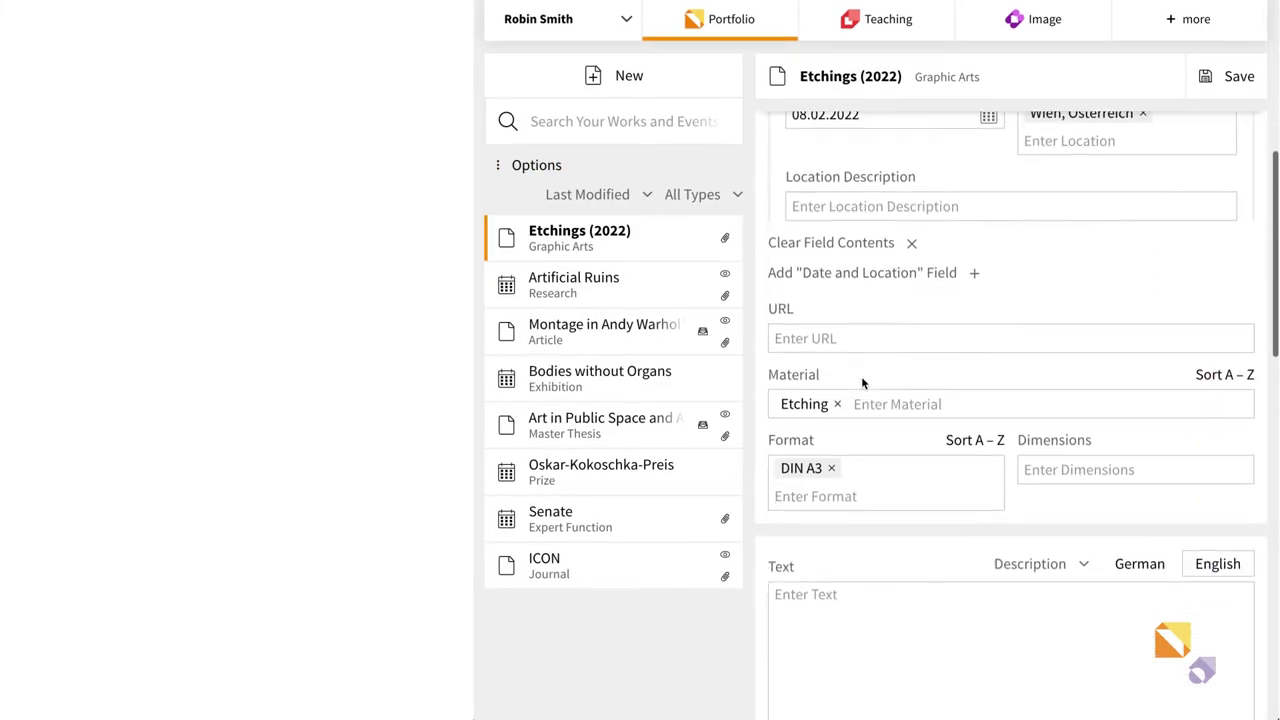
pyautogui.scroll(-5, 861, 376)
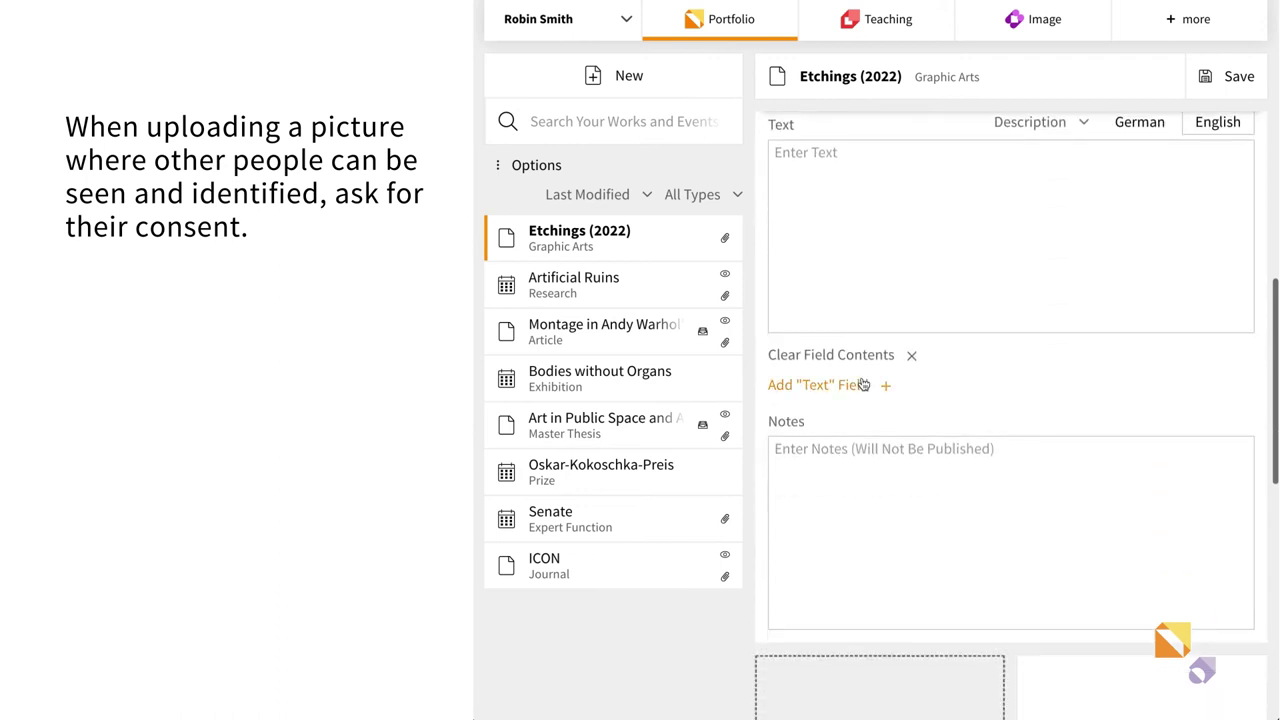
pyautogui.scroll(-3, 861, 376)
pyautogui.scroll(-7, 863, 384)
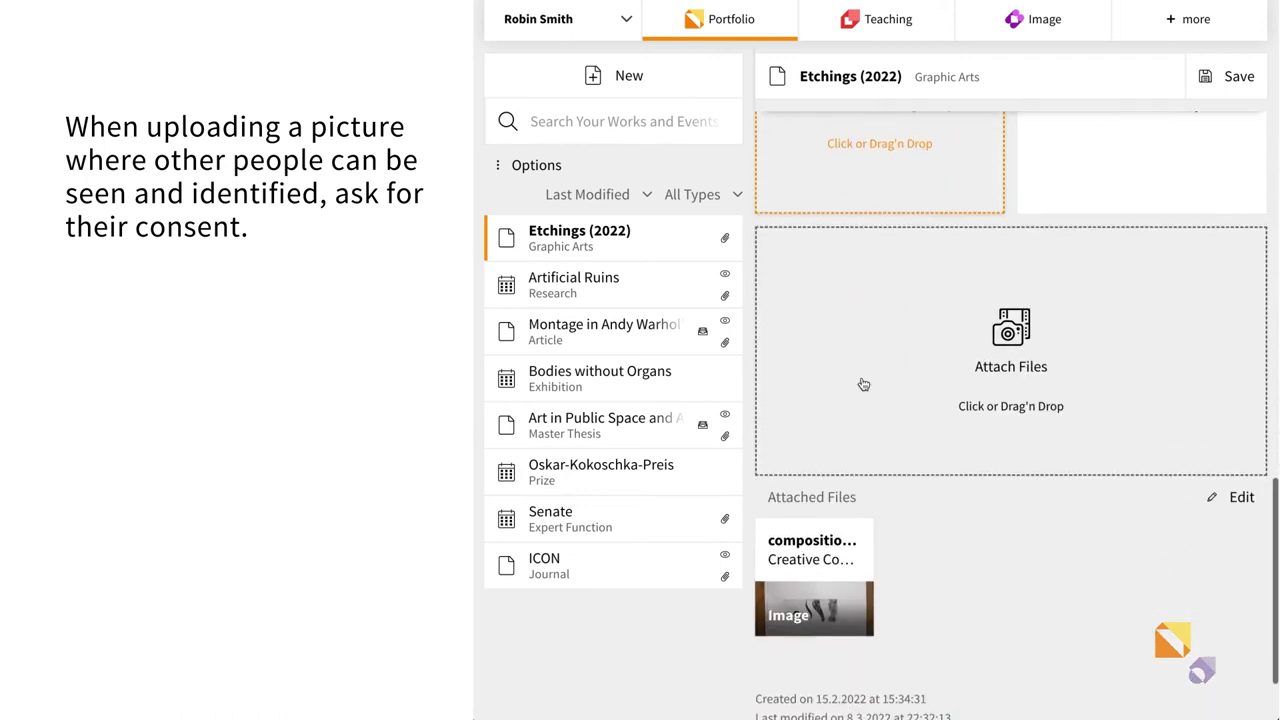
pyautogui.scroll(-2, 863, 384)
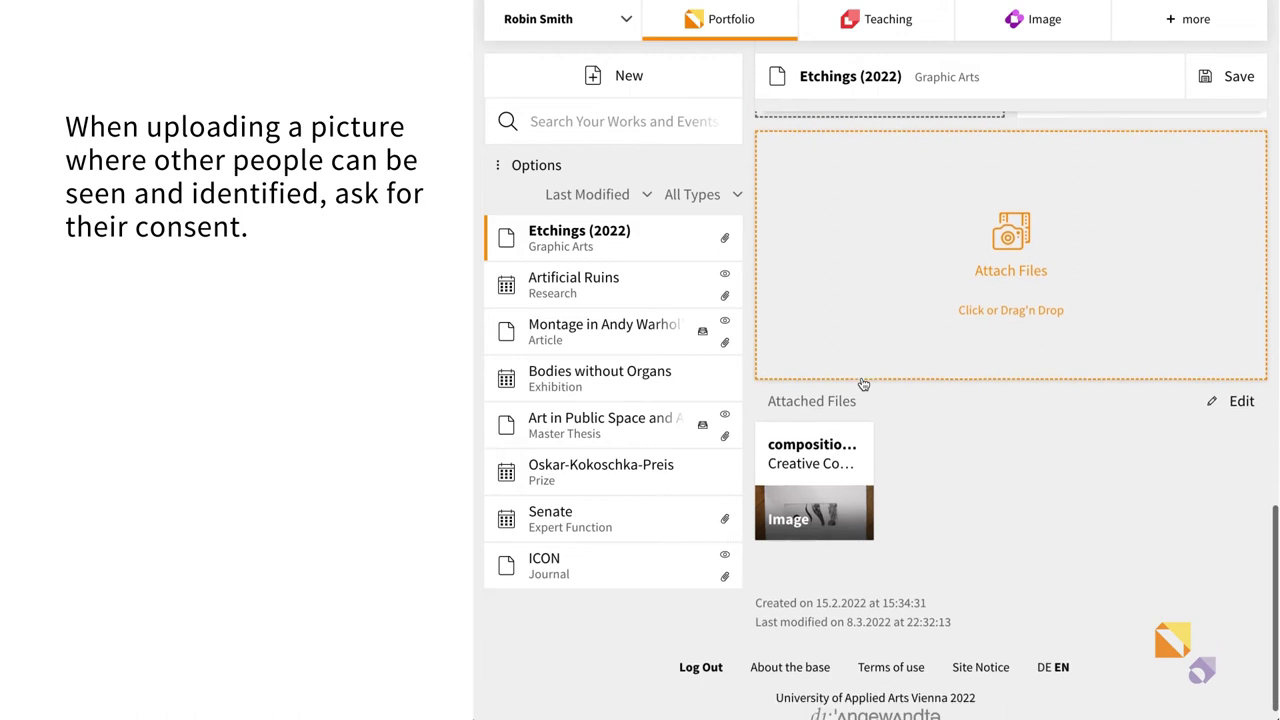
pyautogui.click(1230, 400)
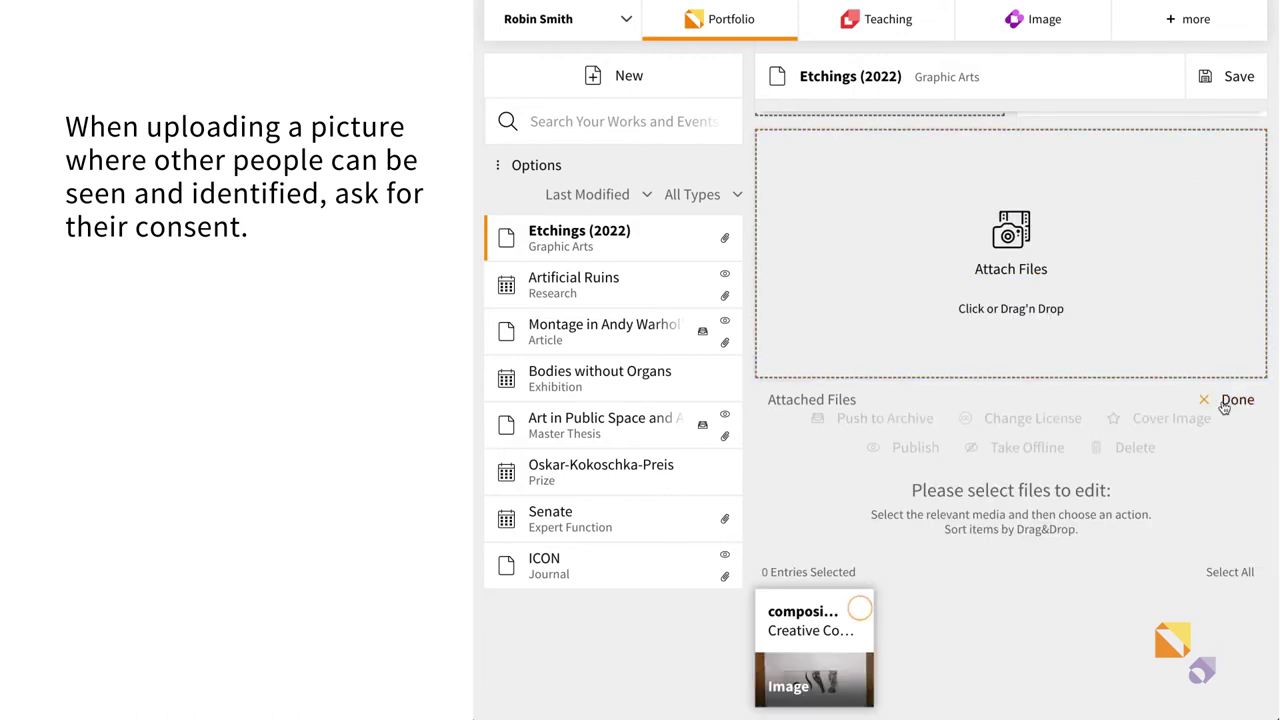
pyautogui.click(855, 611)
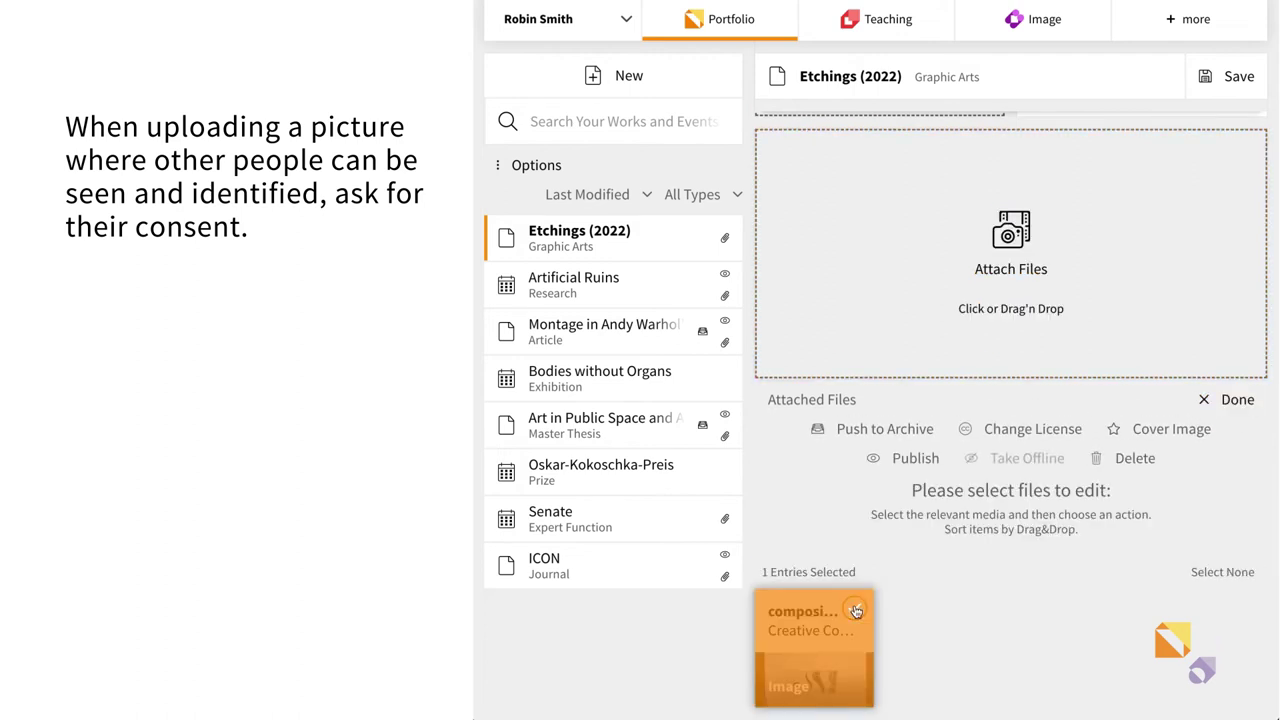
# - Change the image's licence to Creative Commons Attribution Share-Alike 4.0
pyautogui.click(1008, 433)
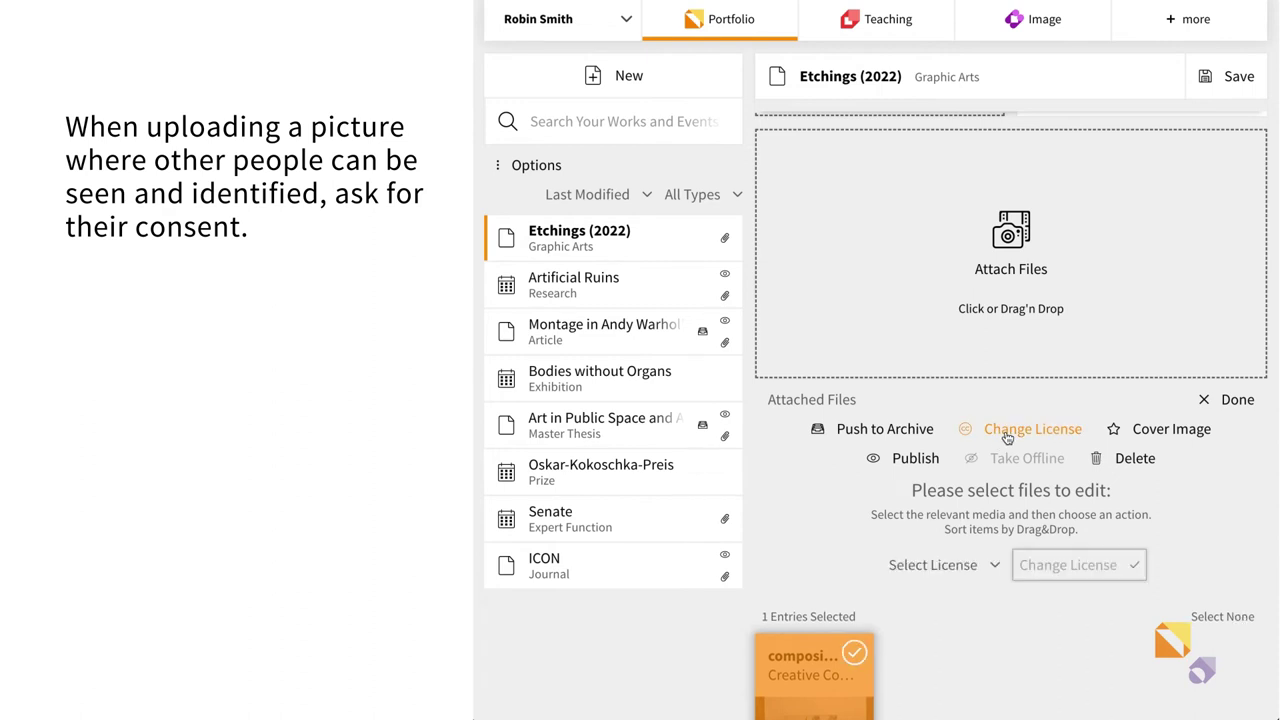
pyautogui.click(915, 566)
pyautogui.scroll(-3, 830, 590)
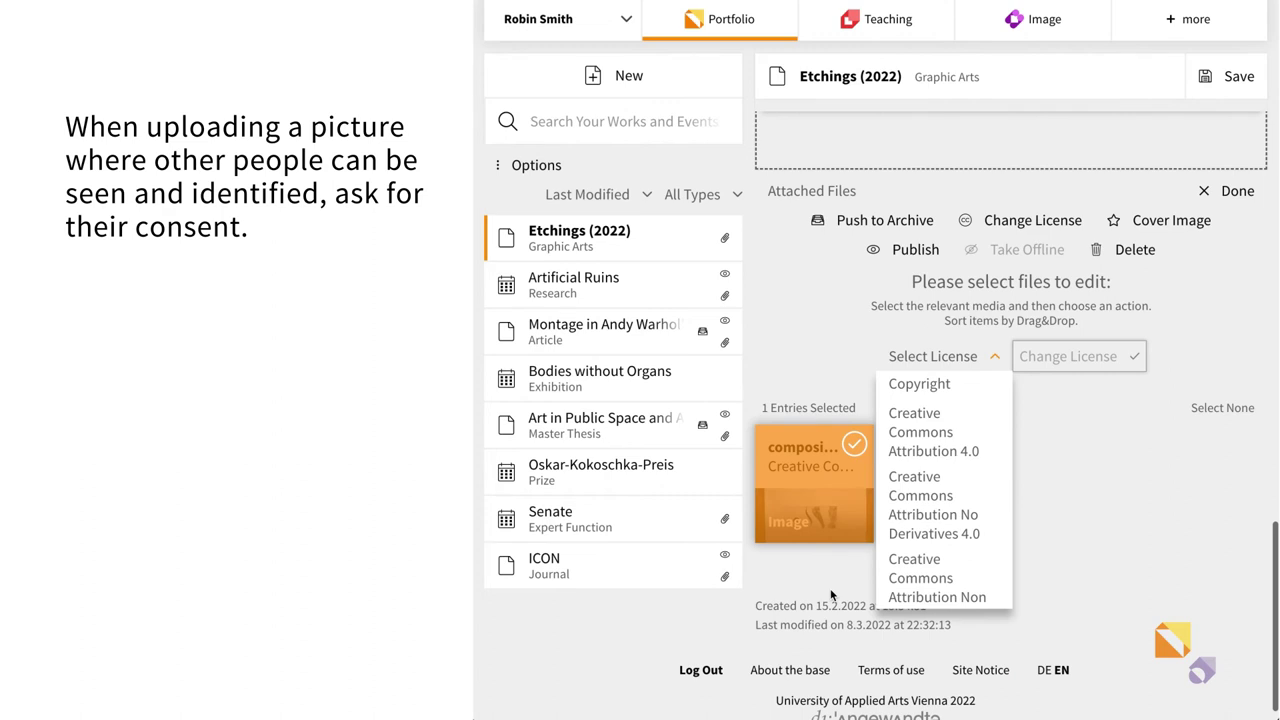
pyautogui.scroll(-5, 928, 566)
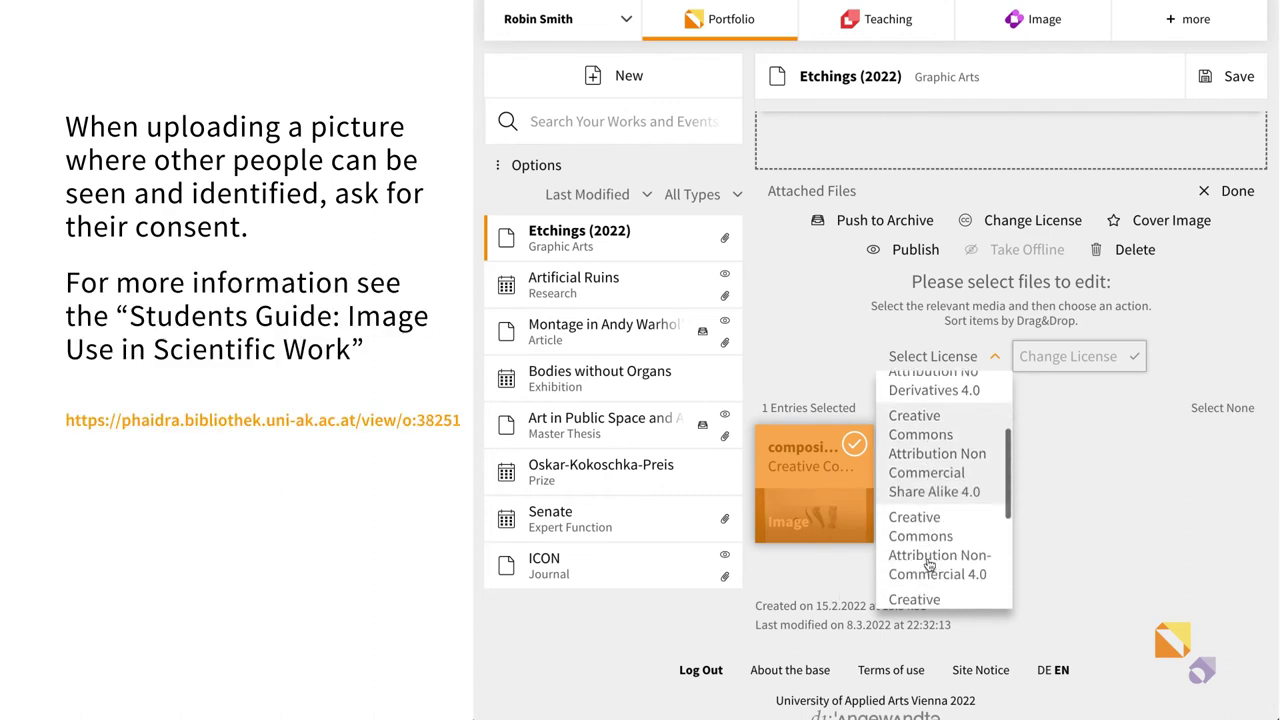
pyautogui.scroll(-2, 928, 566)
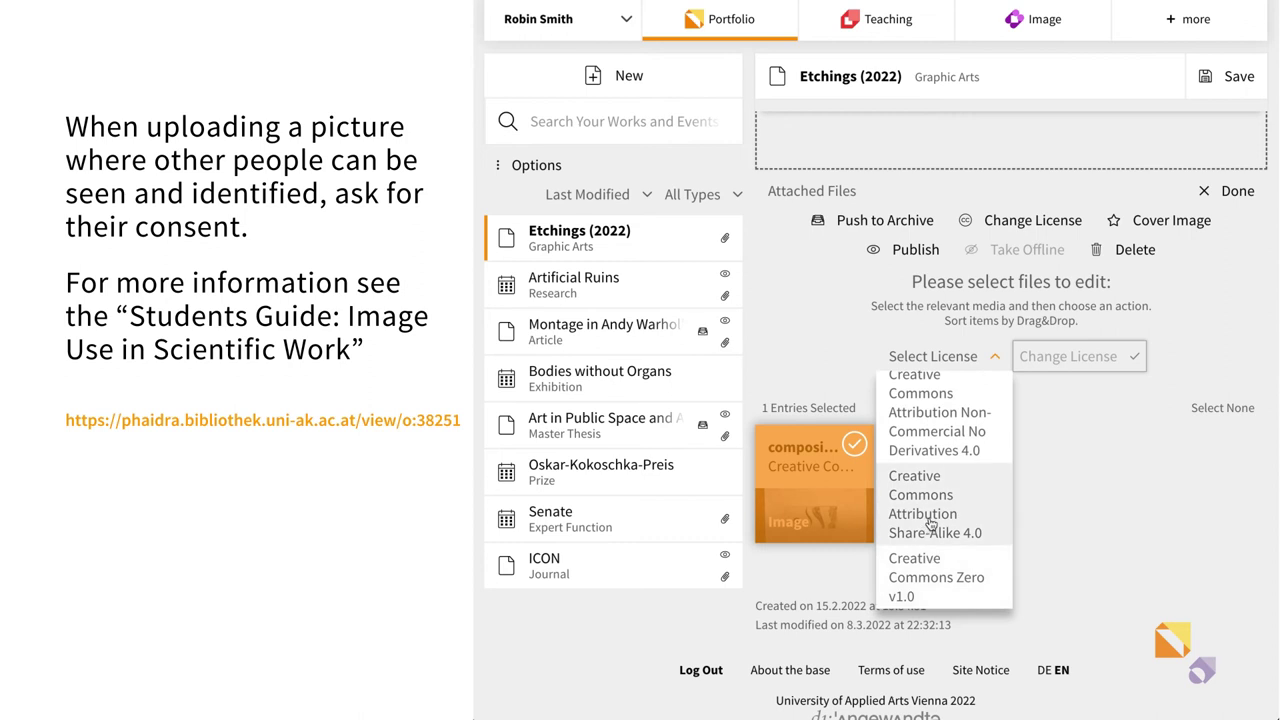
pyautogui.click(930, 524)
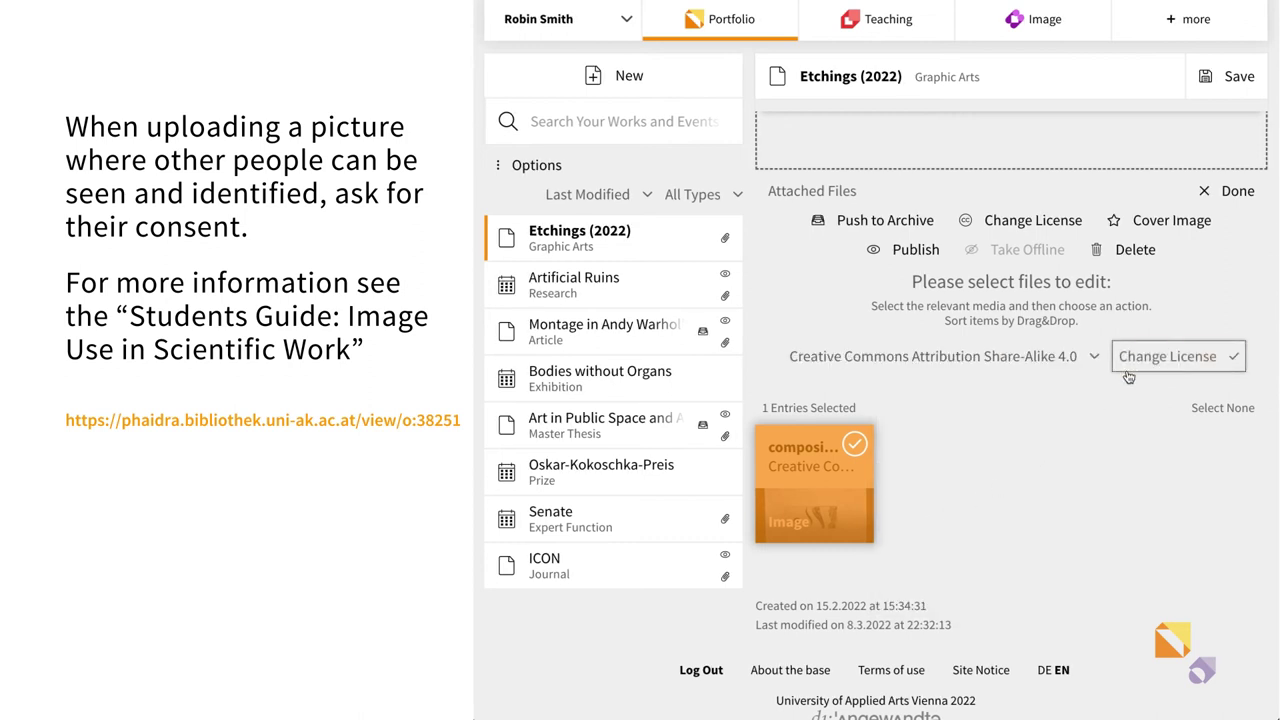
pyautogui.click(1130, 366)
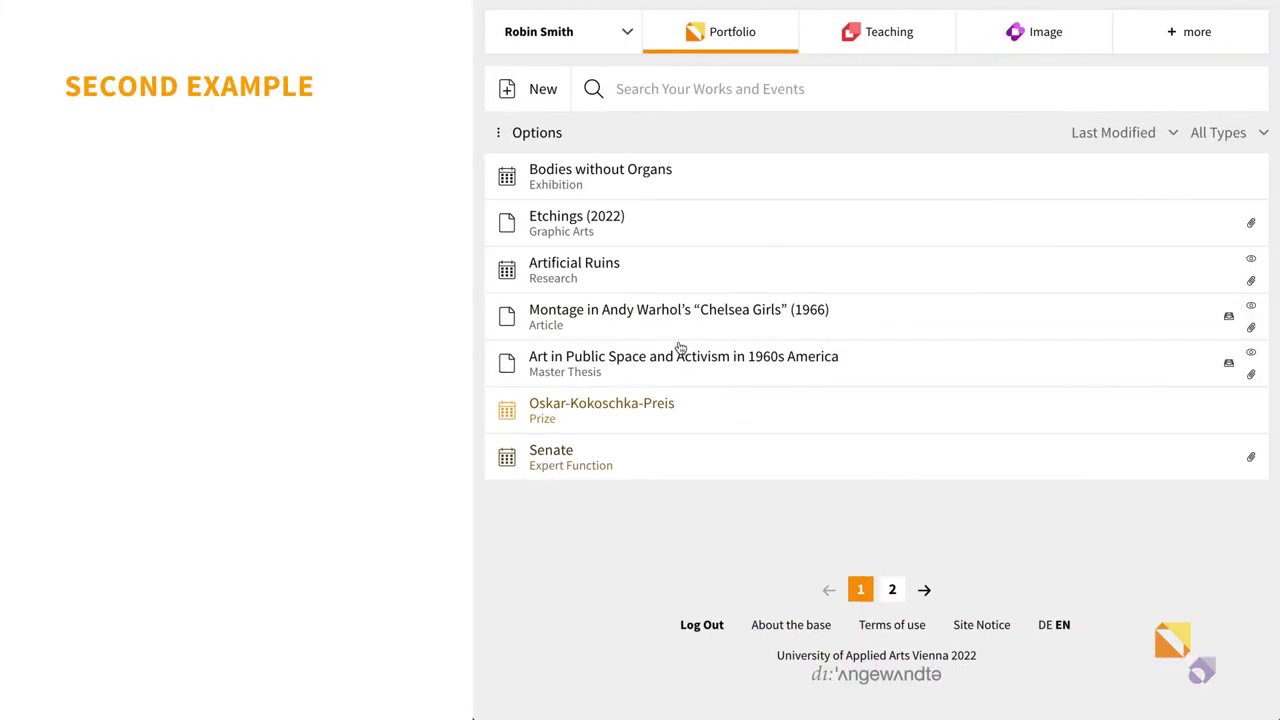
# - Open the Artificial Ruins entry and scroll down to the Attach Files area
pyautogui.click(605, 264)
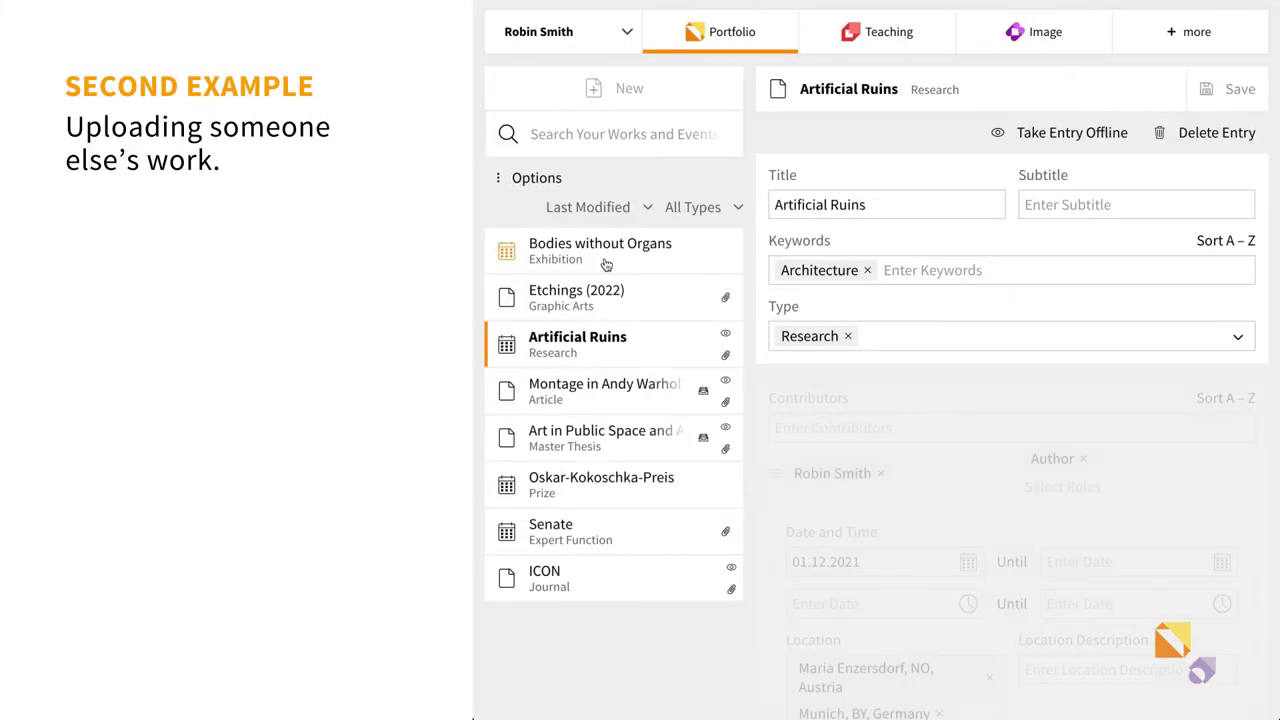
pyautogui.scroll(-5, 863, 501)
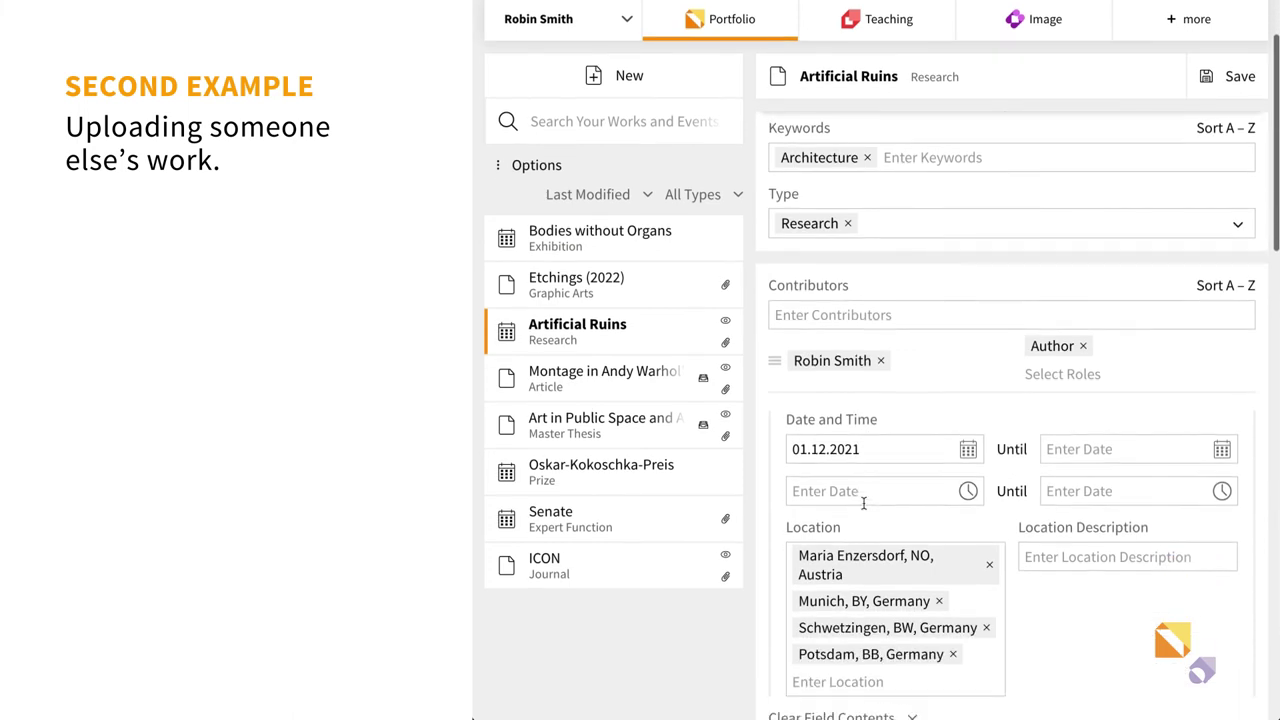
pyautogui.scroll(-10, 863, 505)
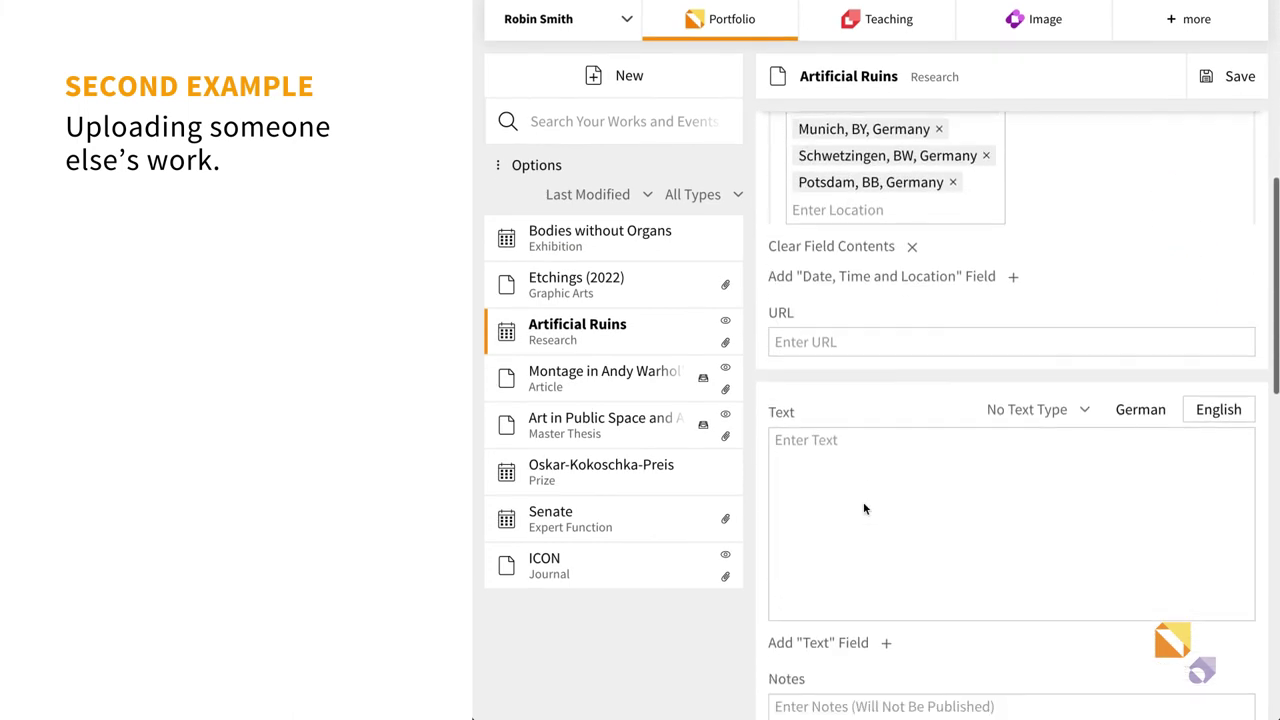
pyautogui.scroll(-9, 863, 503)
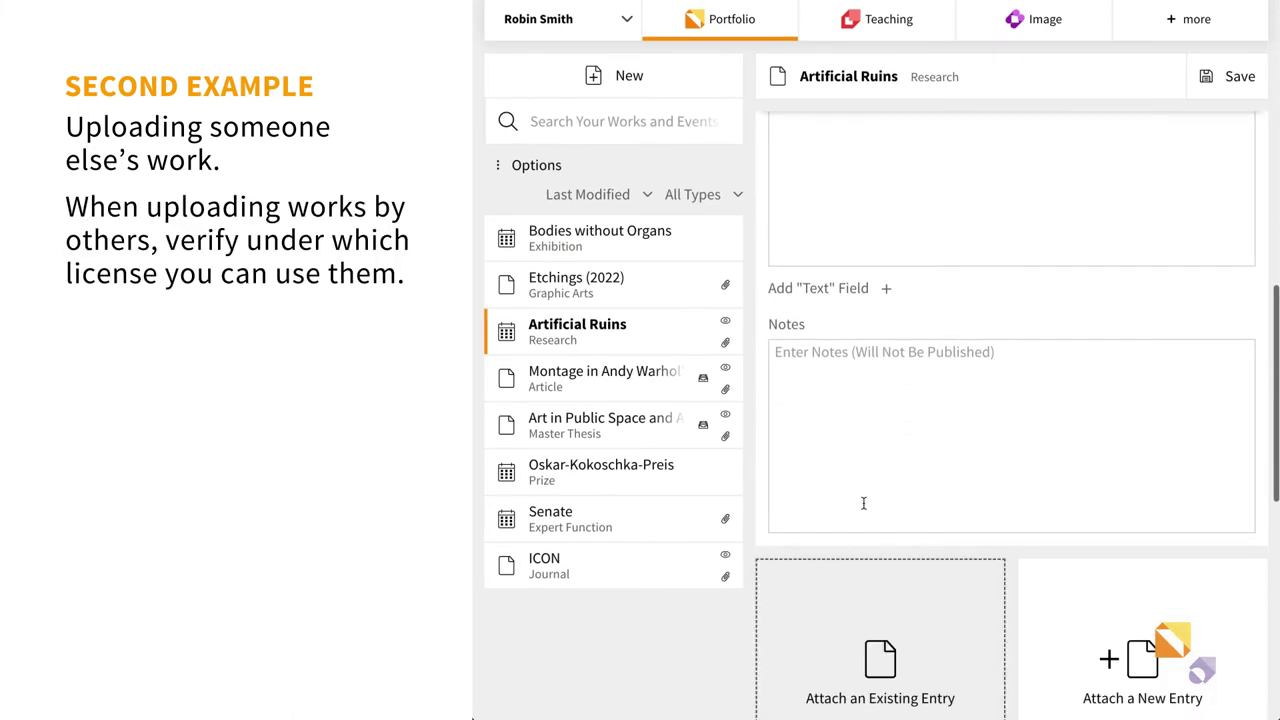
pyautogui.scroll(-2, 863, 503)
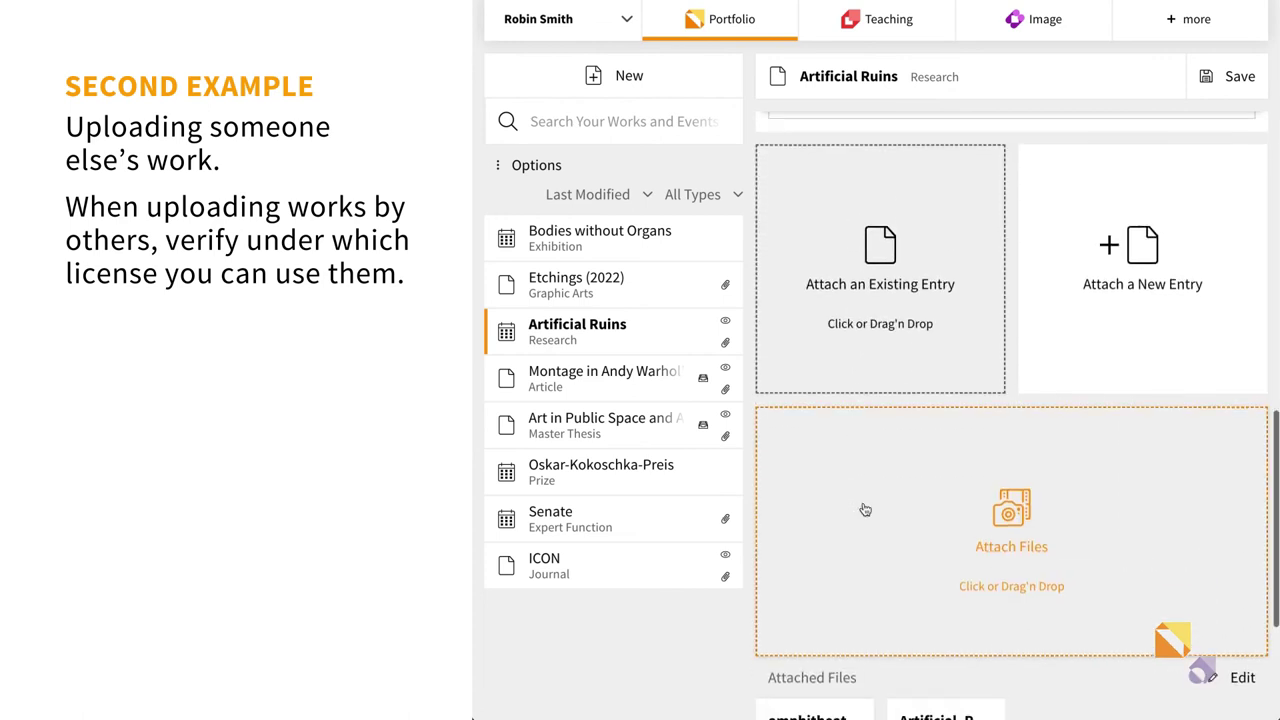
# - Upload Fig.1–fig.4.jpg as attachments under the Creative Commons Share-Alike licence
pyautogui.click(1000, 463)
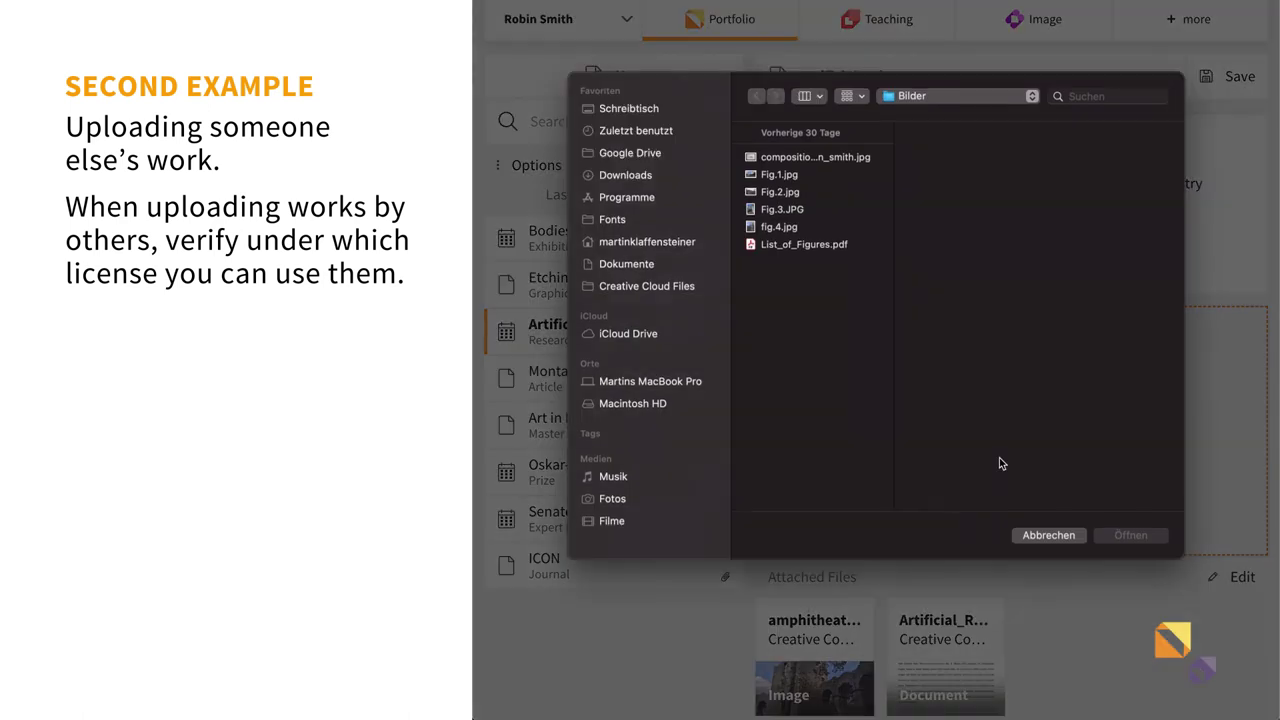
pyautogui.click(810, 172)
pyautogui.keyDown('shift'); pyautogui.click(800, 228); pyautogui.keyUp('shift')
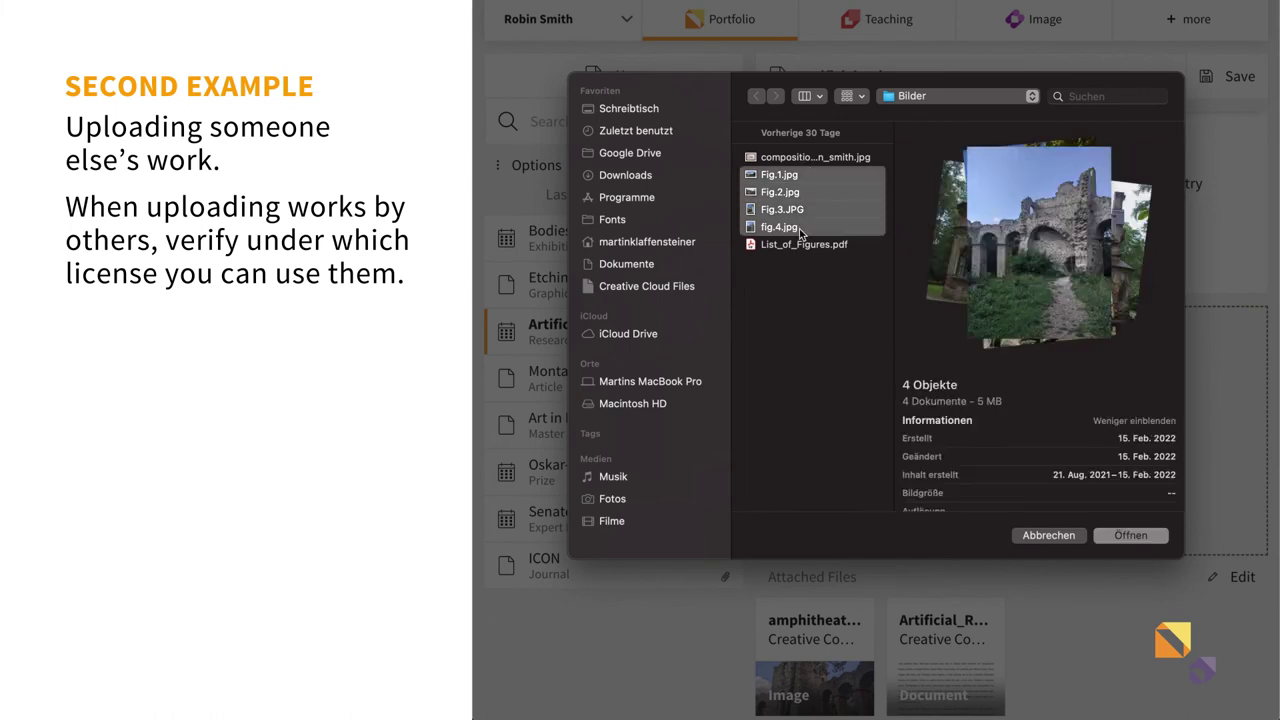
pyautogui.press('Return')
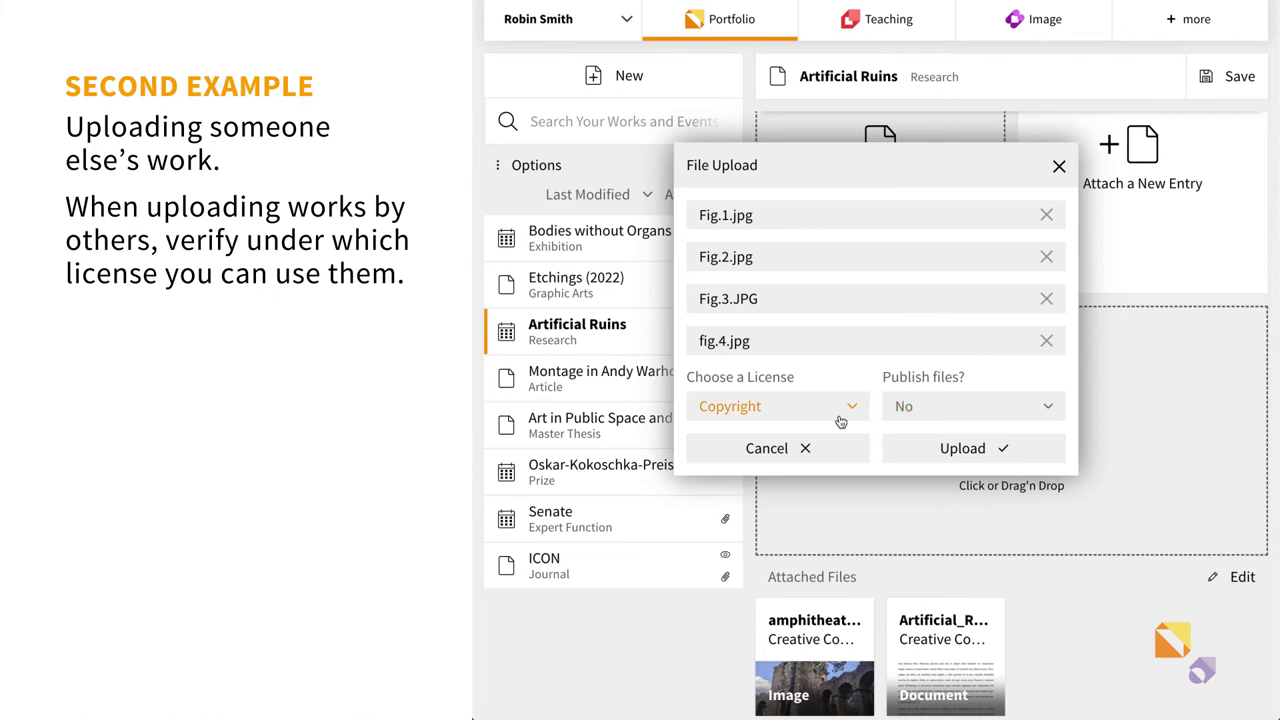
pyautogui.click(843, 416)
pyautogui.scroll(-5, 792, 591)
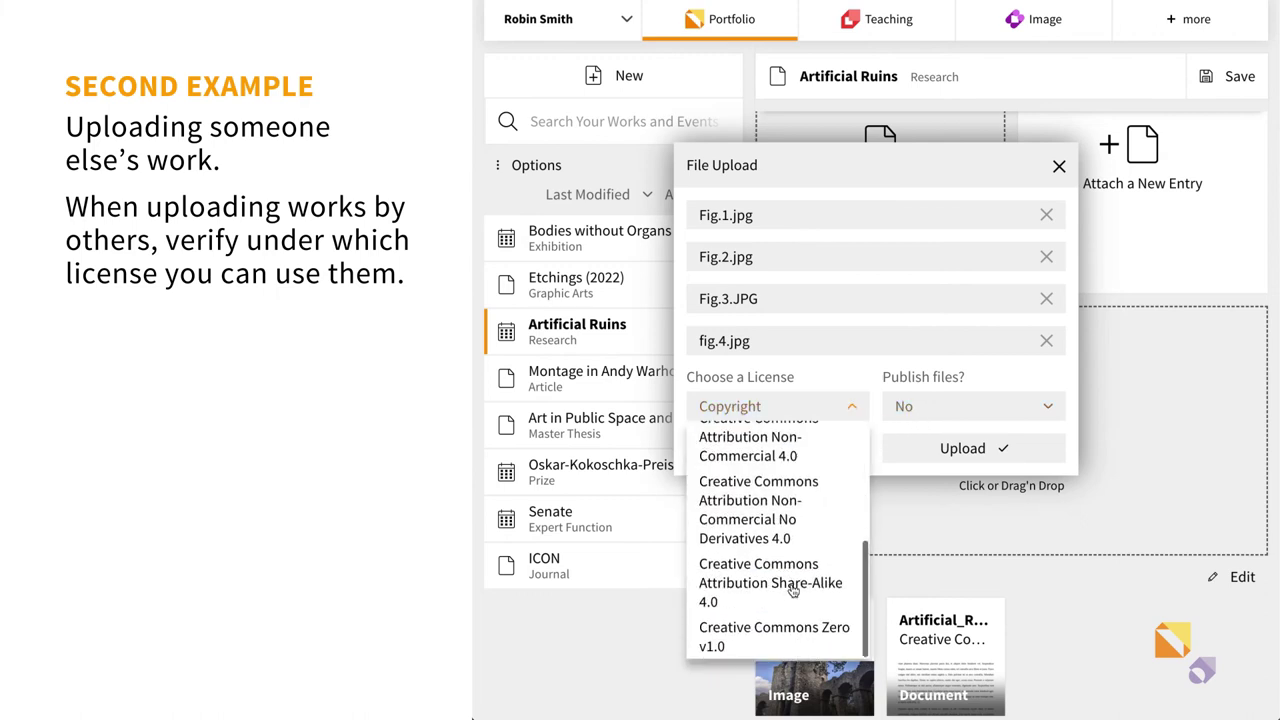
pyautogui.click(791, 588)
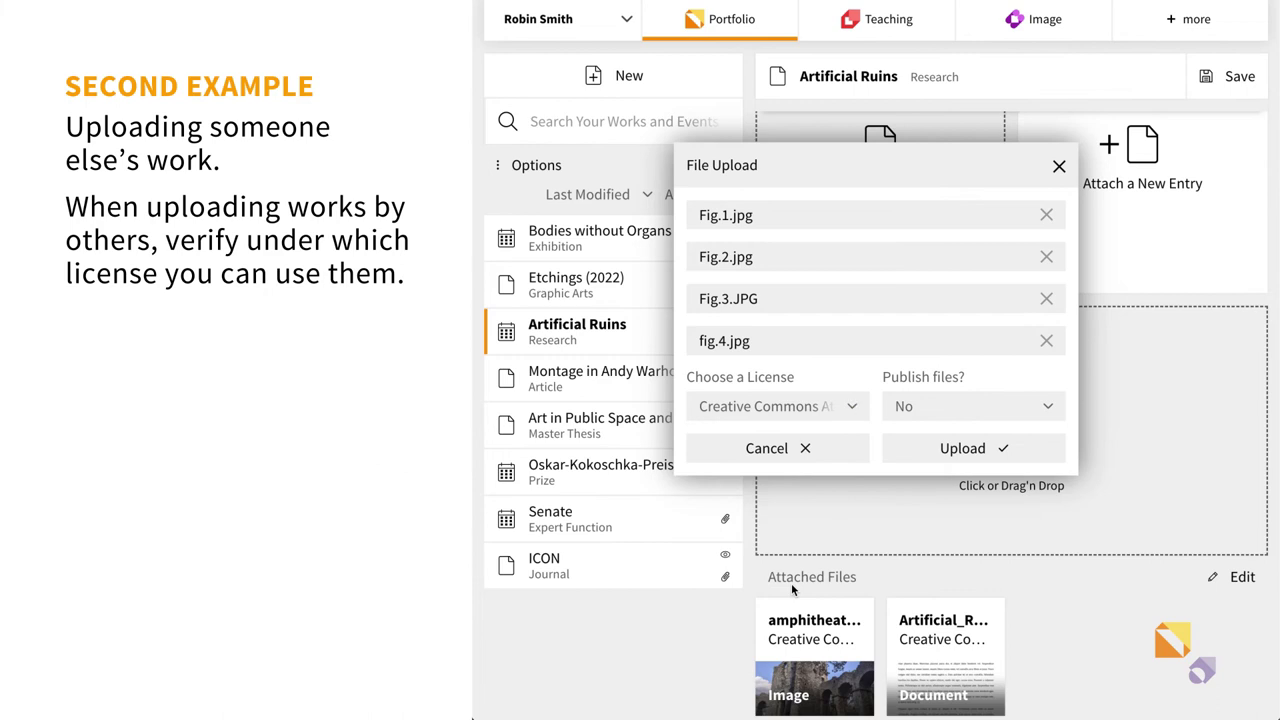
pyautogui.click(912, 450)
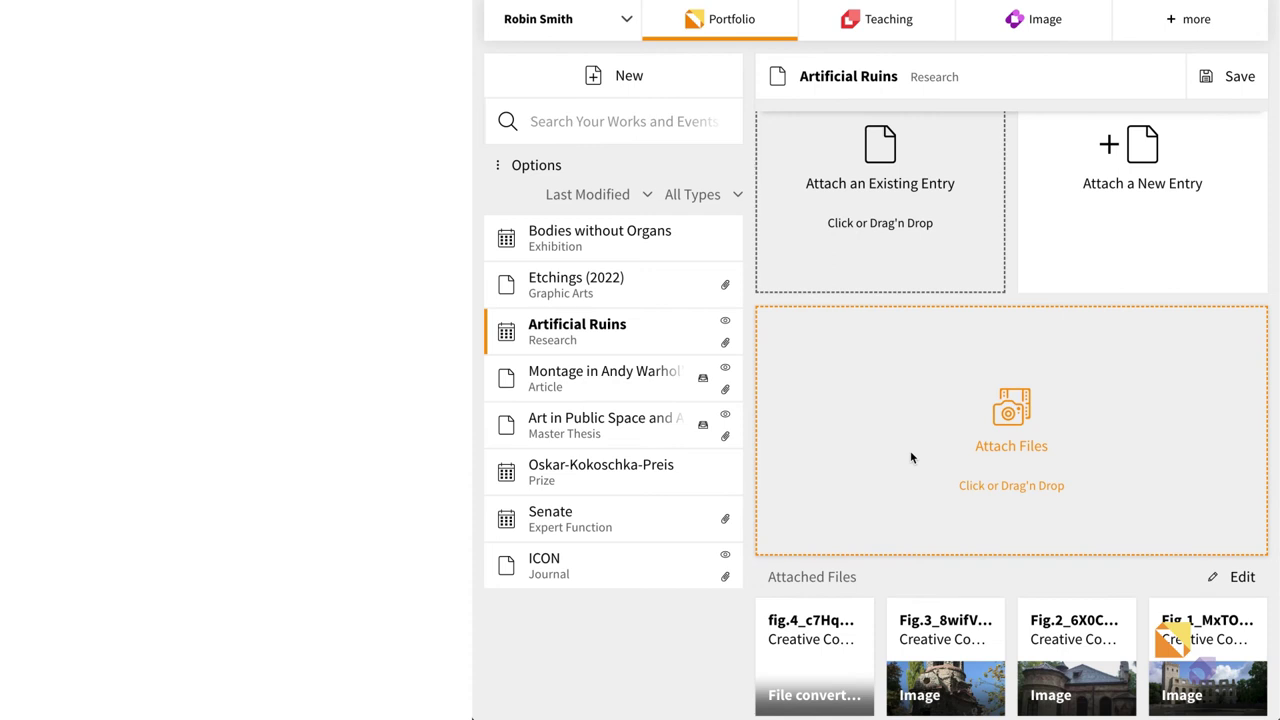
# - Upload List_of_Figures.pdf as an attachment under Copyright and close the upload window
pyautogui.click(910, 457)
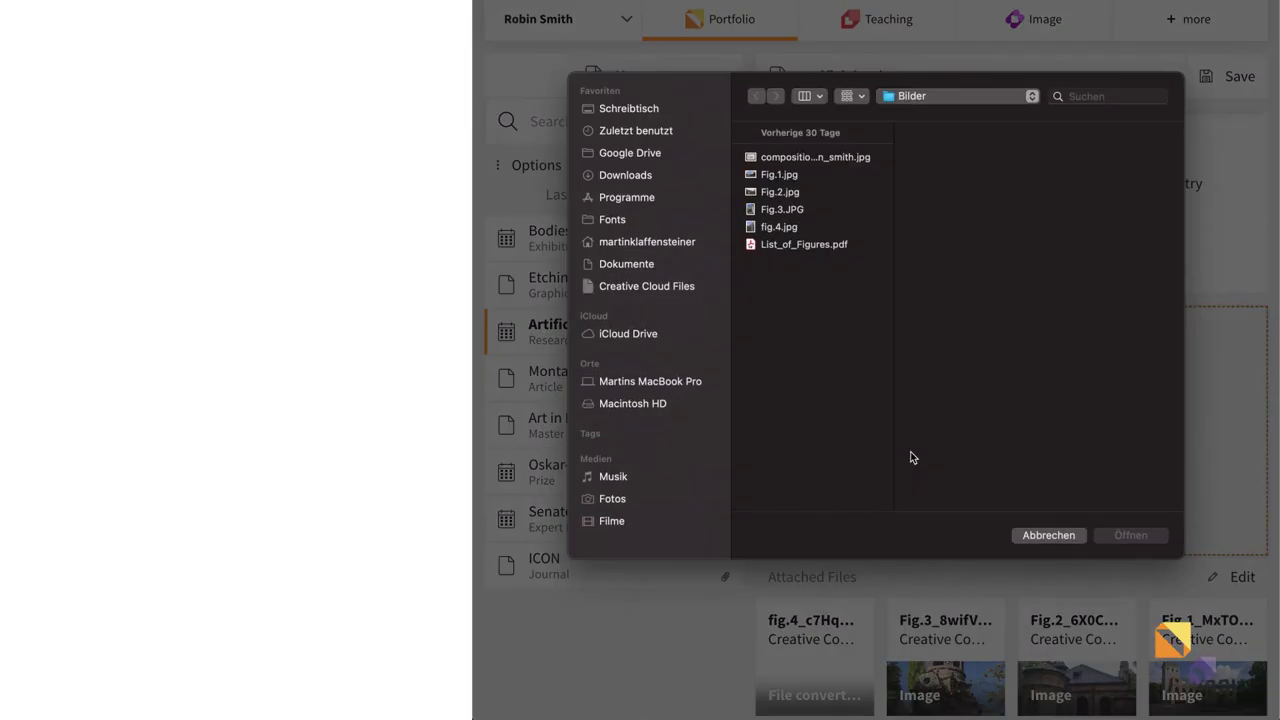
pyautogui.click(814, 245)
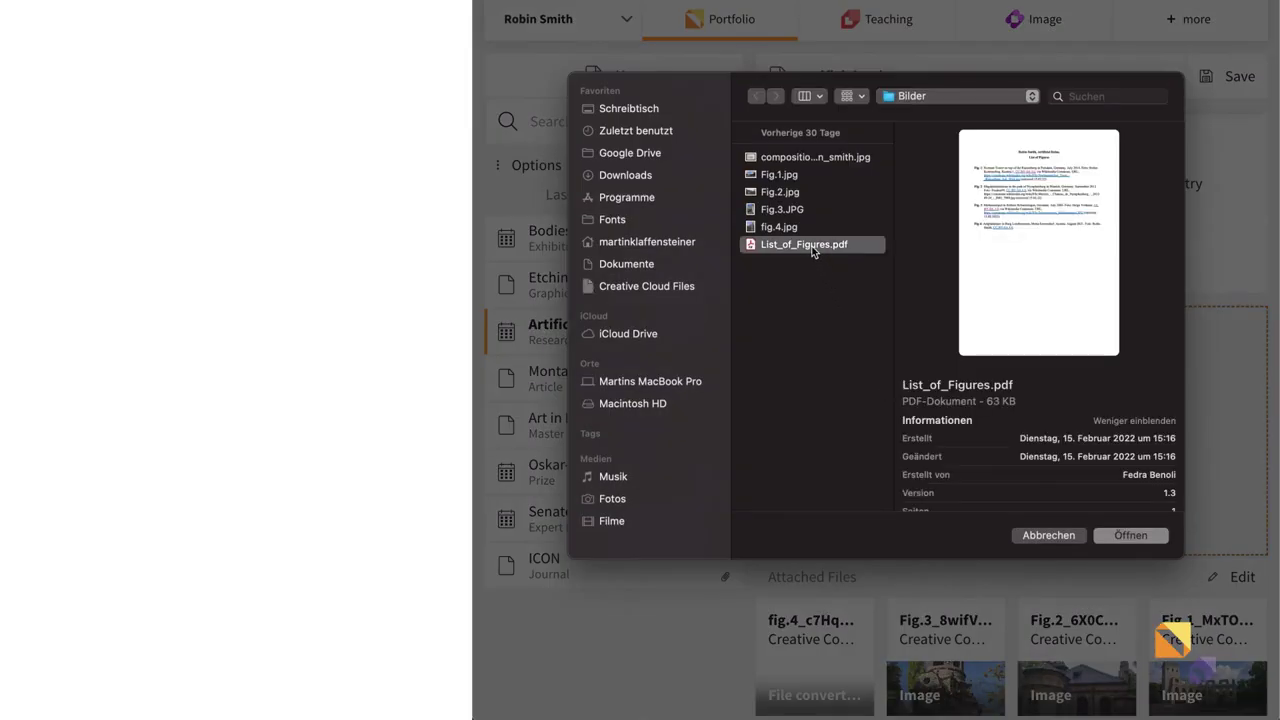
pyautogui.doubleClick(814, 246)
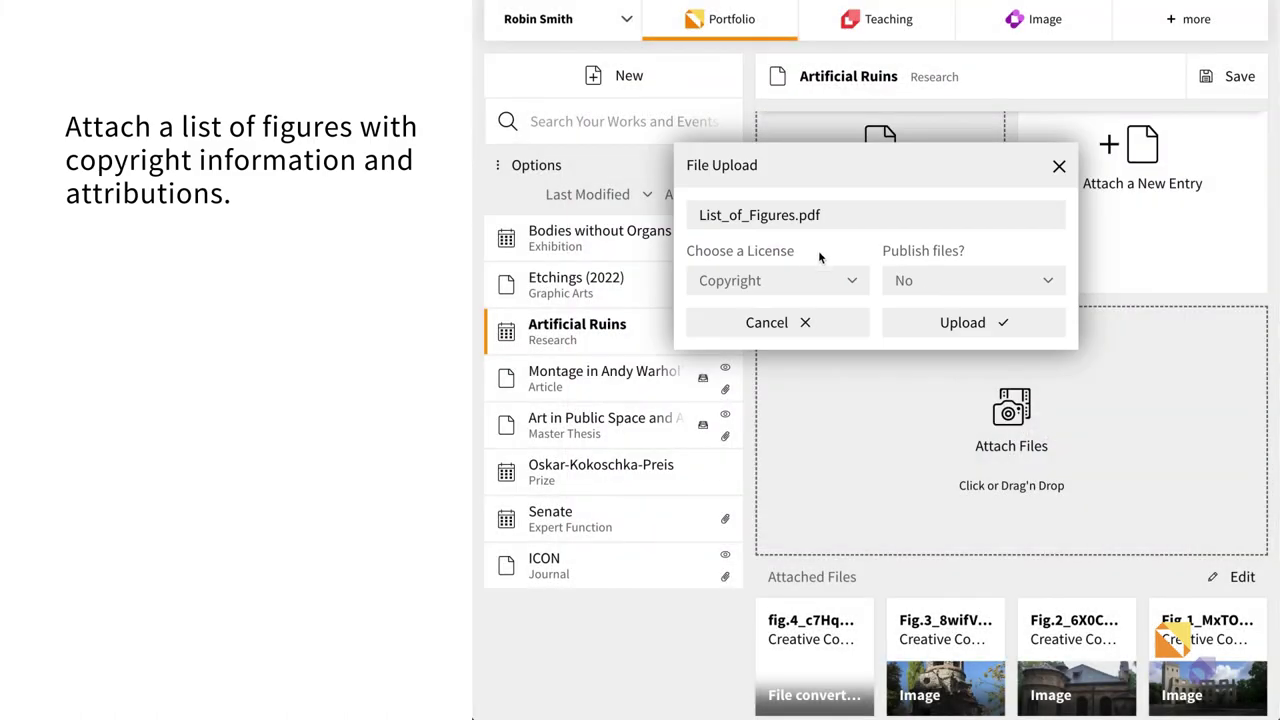
pyautogui.click(930, 324)
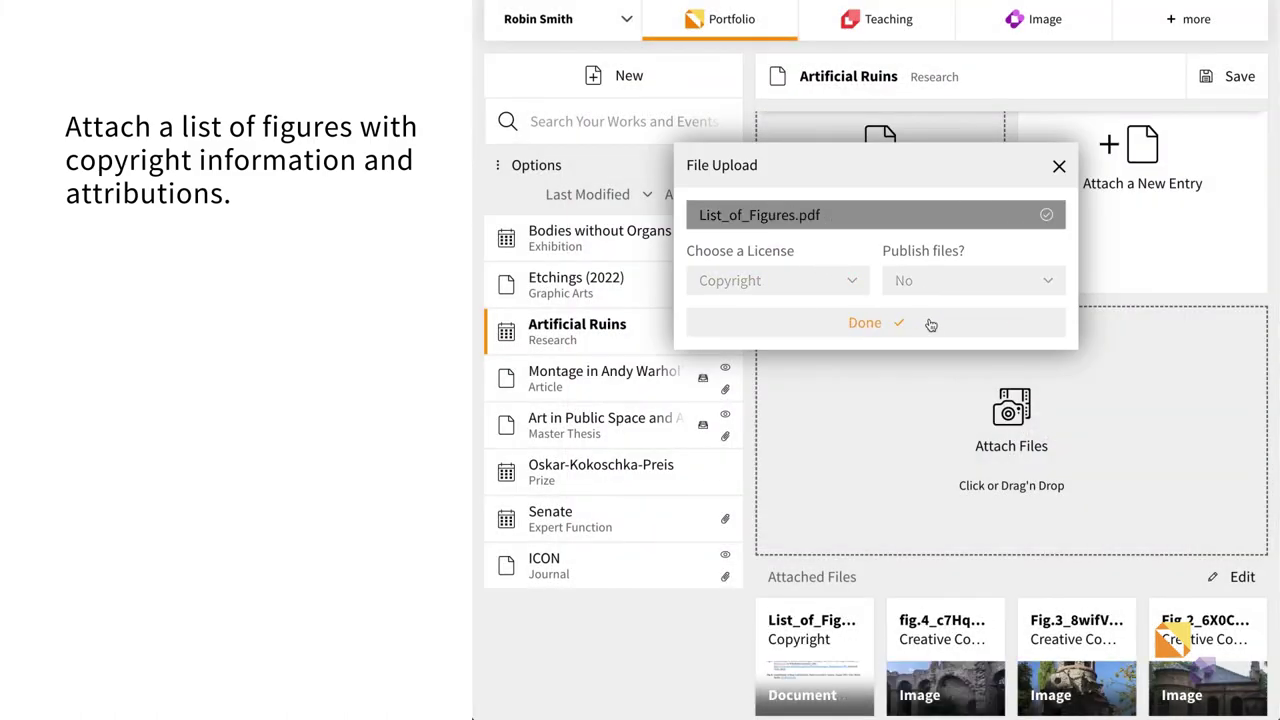
pyautogui.click(930, 324)
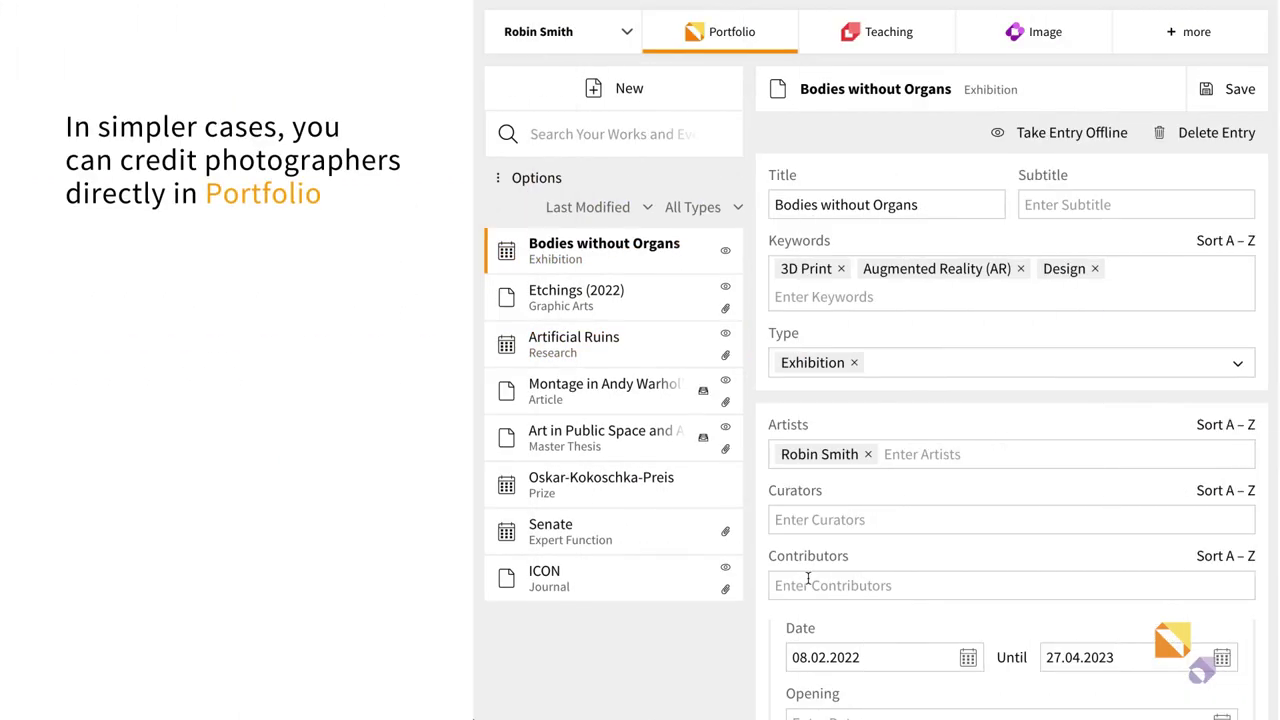
# - Add the photographer's name as a new contributor
pyautogui.click(808, 585)
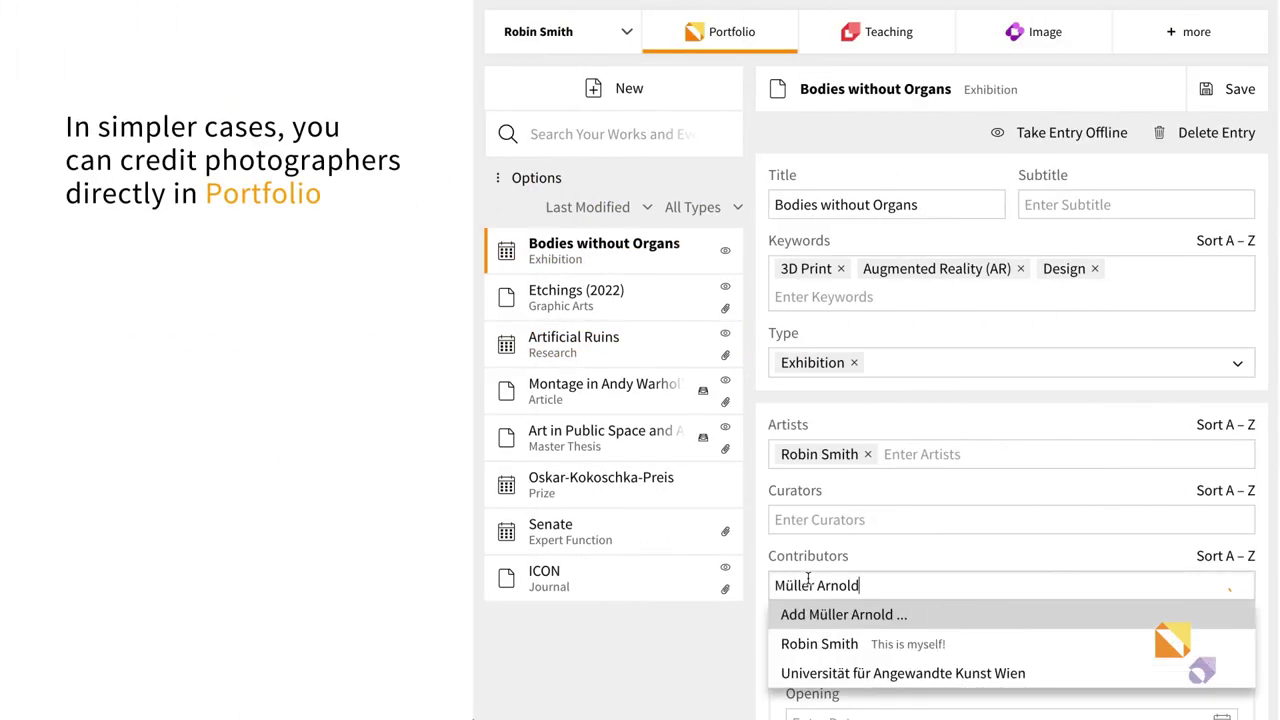
pyautogui.click(834, 645)
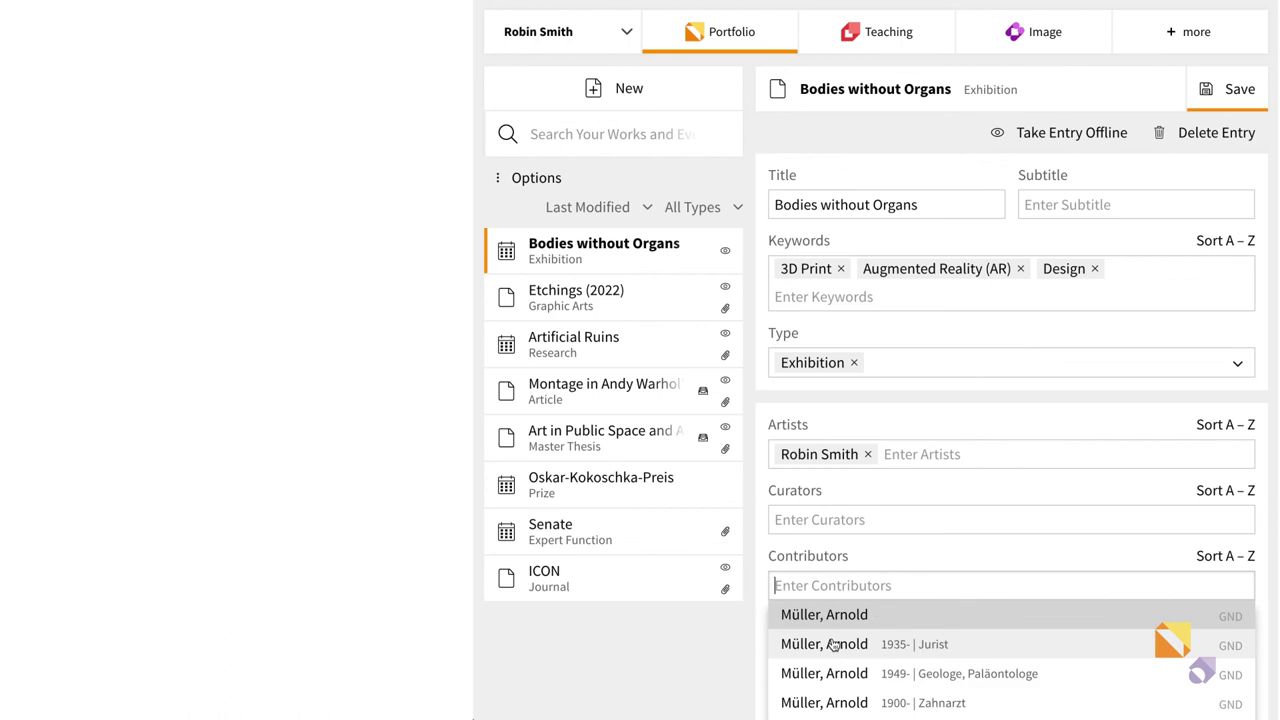
pyautogui.click(905, 559)
# - Give the new contributor the Photography role and save Bodies without Organs
pyautogui.click(1043, 620)
pyautogui.write('Pho')
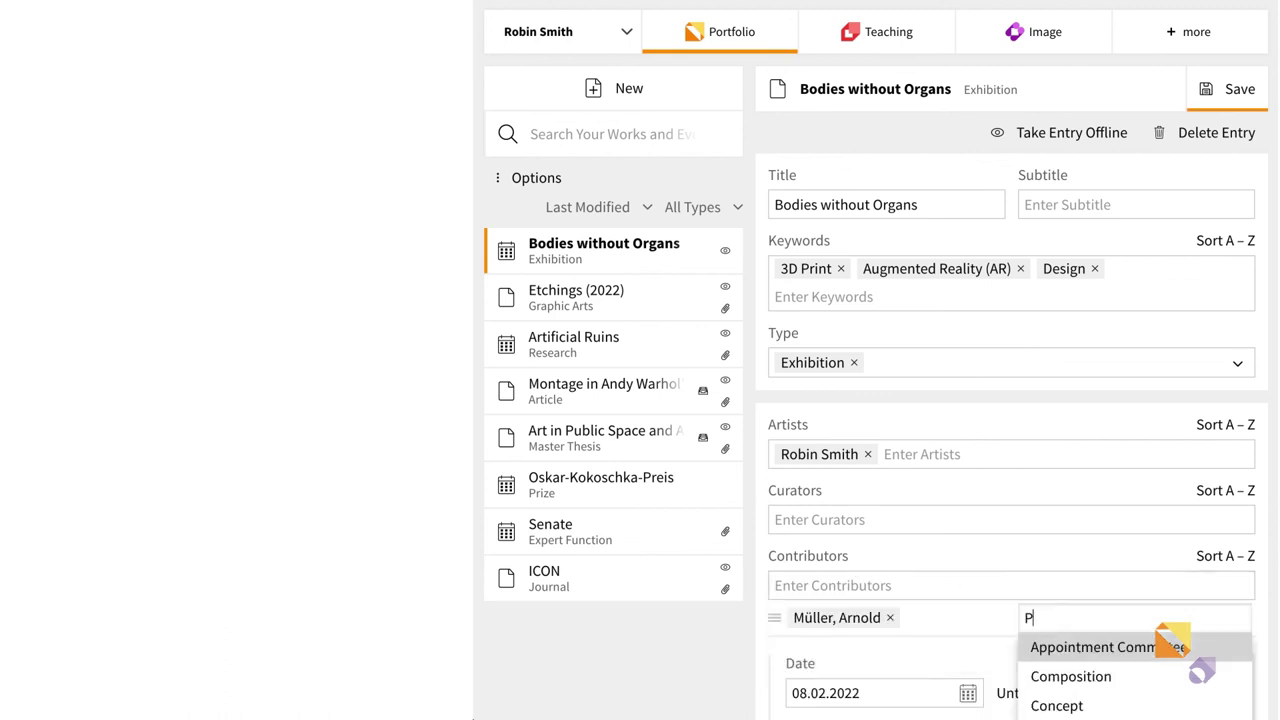
pyautogui.click(1051, 645)
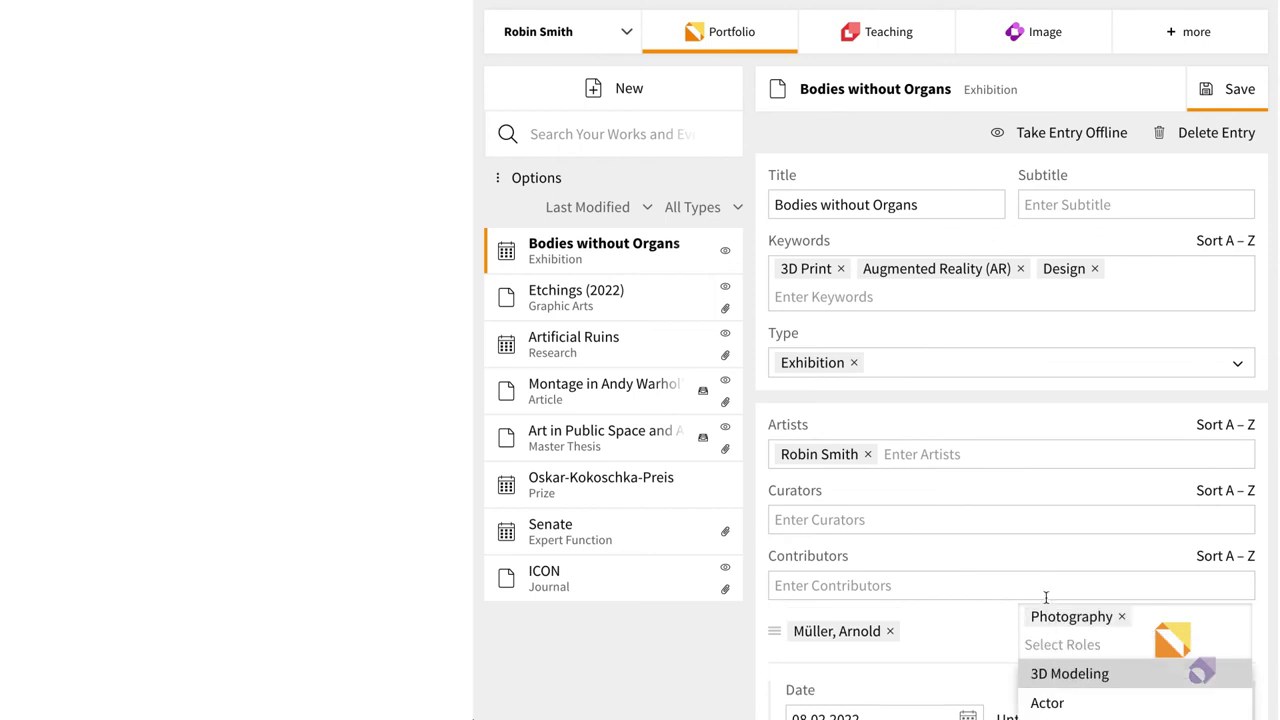
pyautogui.click(1038, 562)
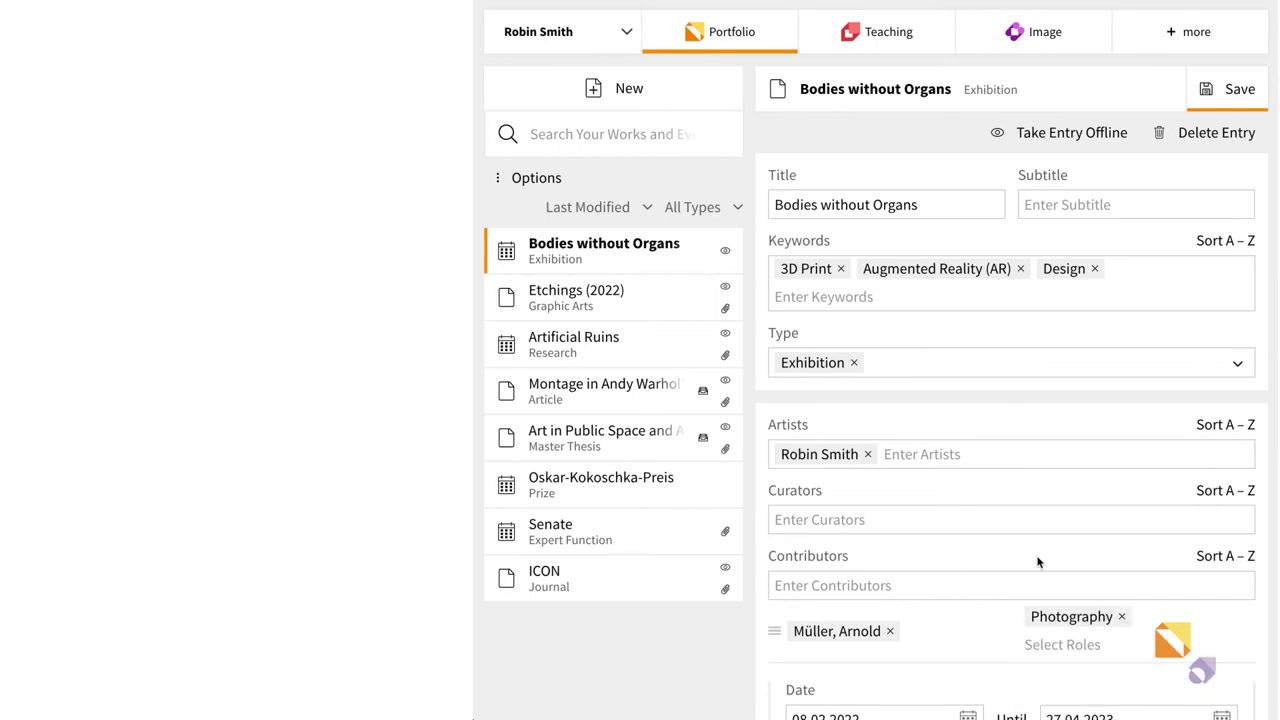
pyautogui.click(1203, 90)
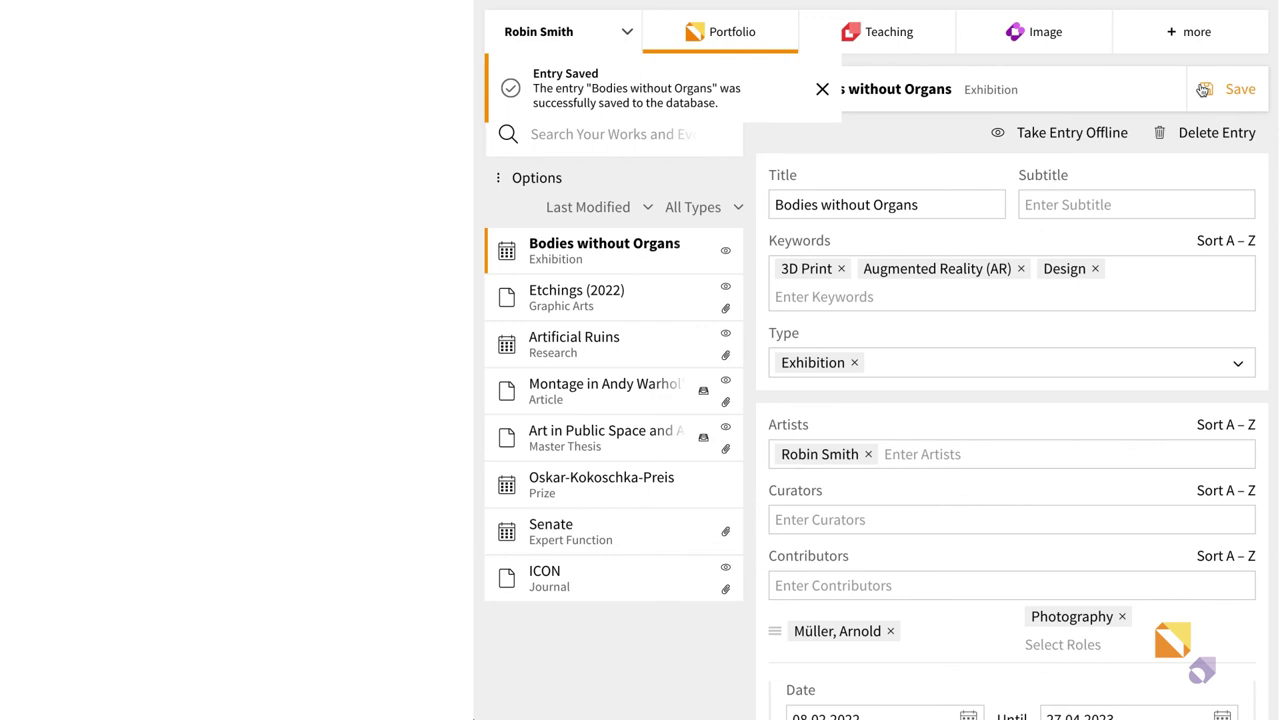